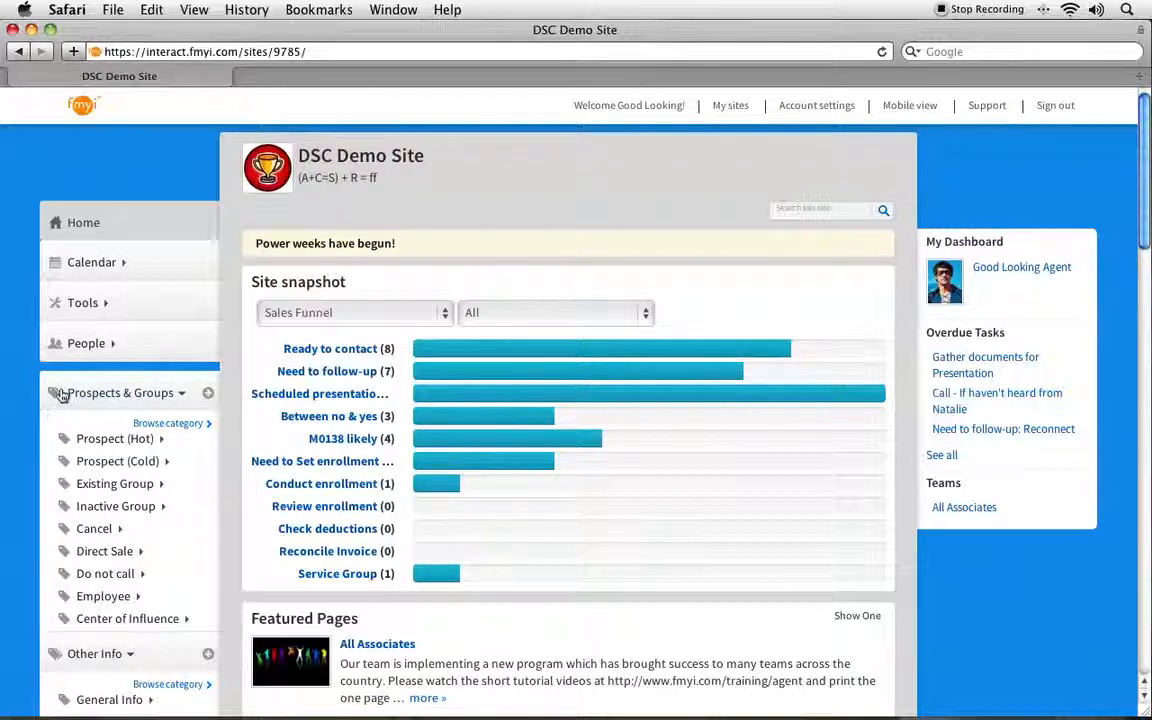
Step: Start a new Prospects & Groups page named Al's Flower Shop, described 'They have two locations.'
click(208, 395)
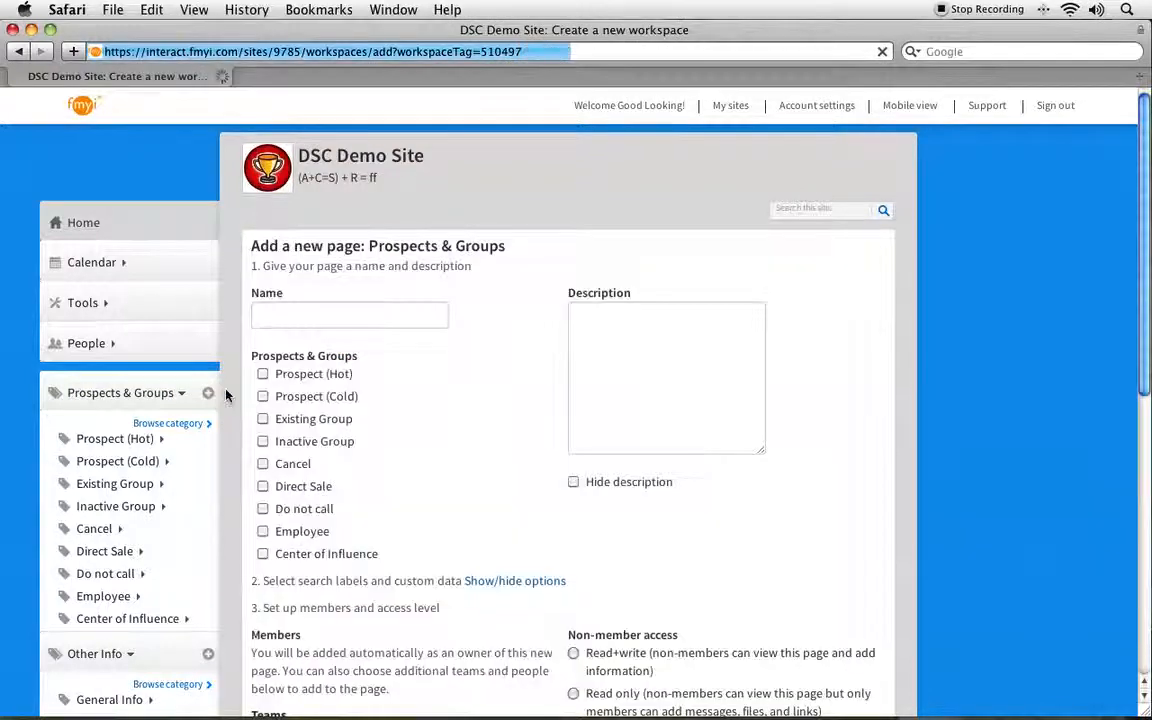
click(288, 315)
text(Al's Flower Shop)
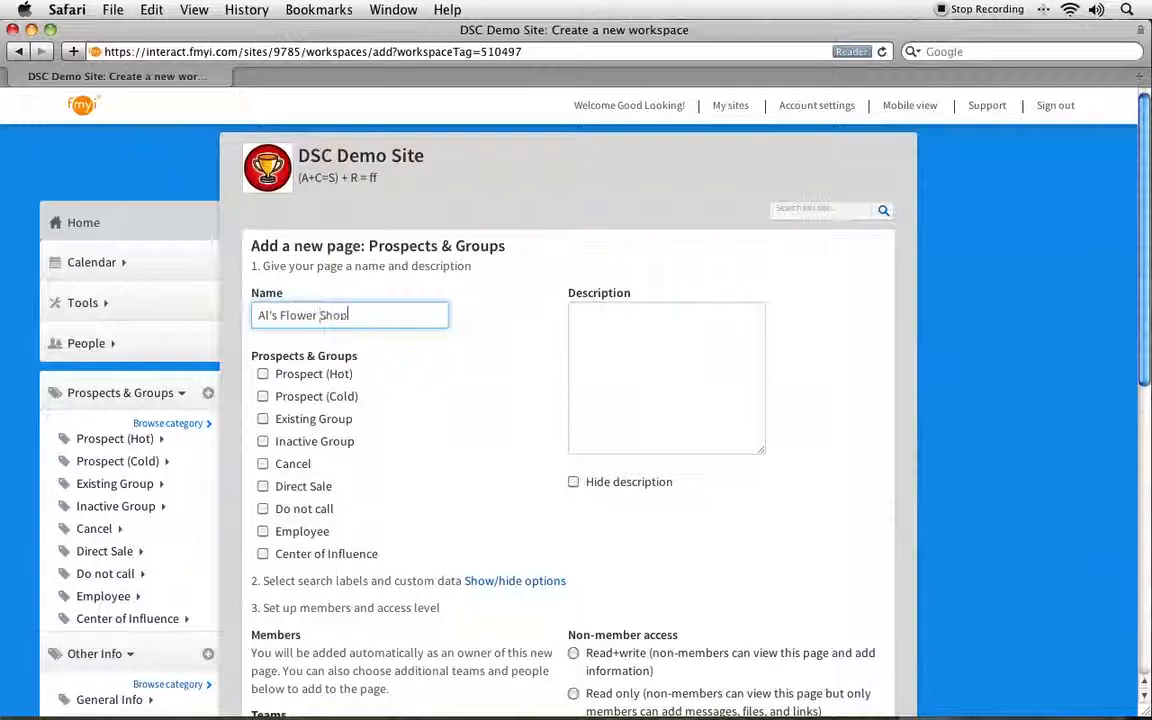
click(625, 342)
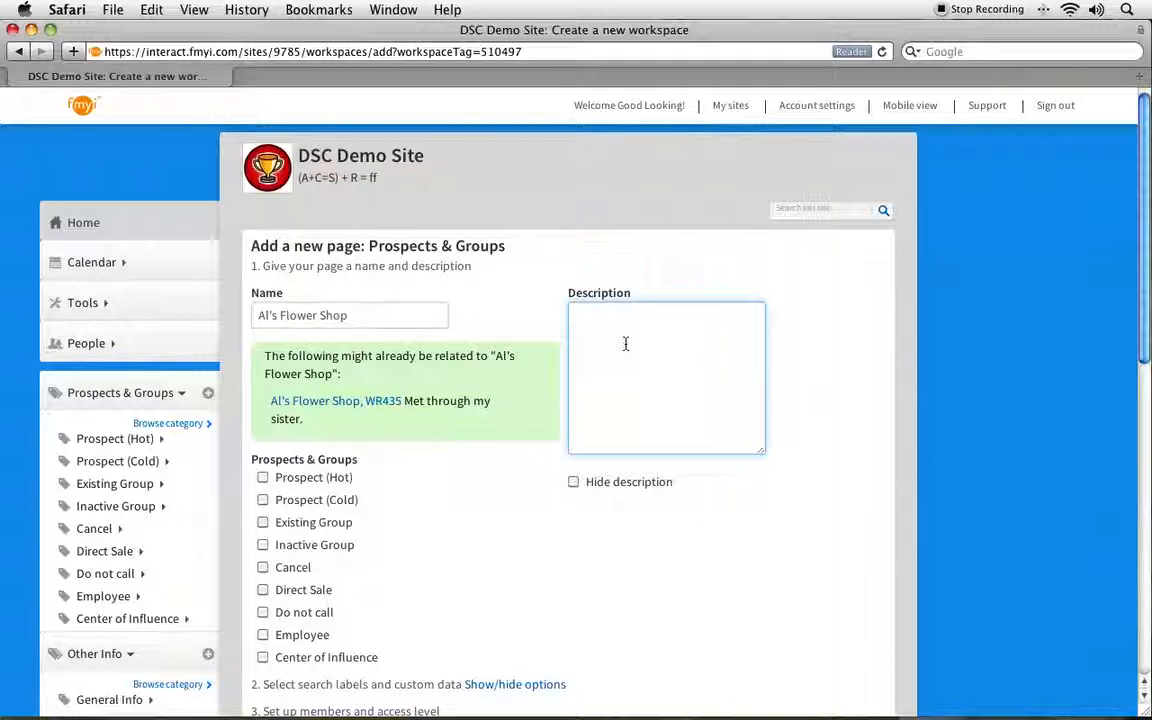
text(They have two locations.)
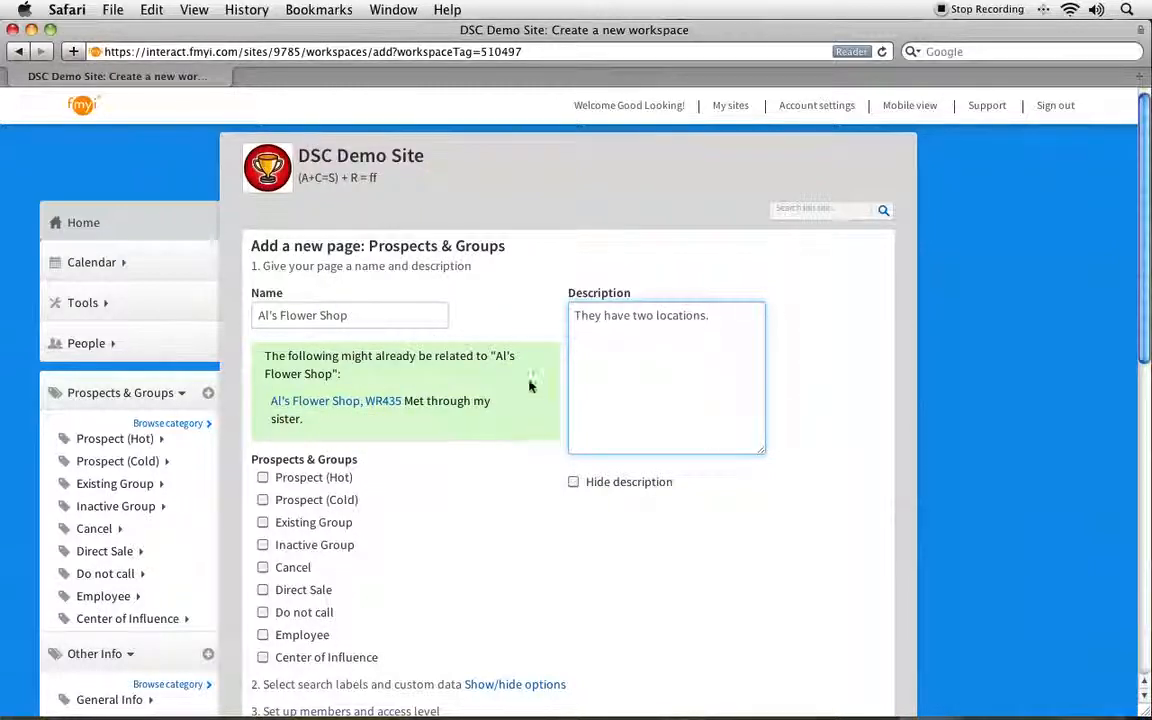
Step: Tick the Prospect (Hot) and Do not call categories for the page
scroll(326, 459, down, 3)
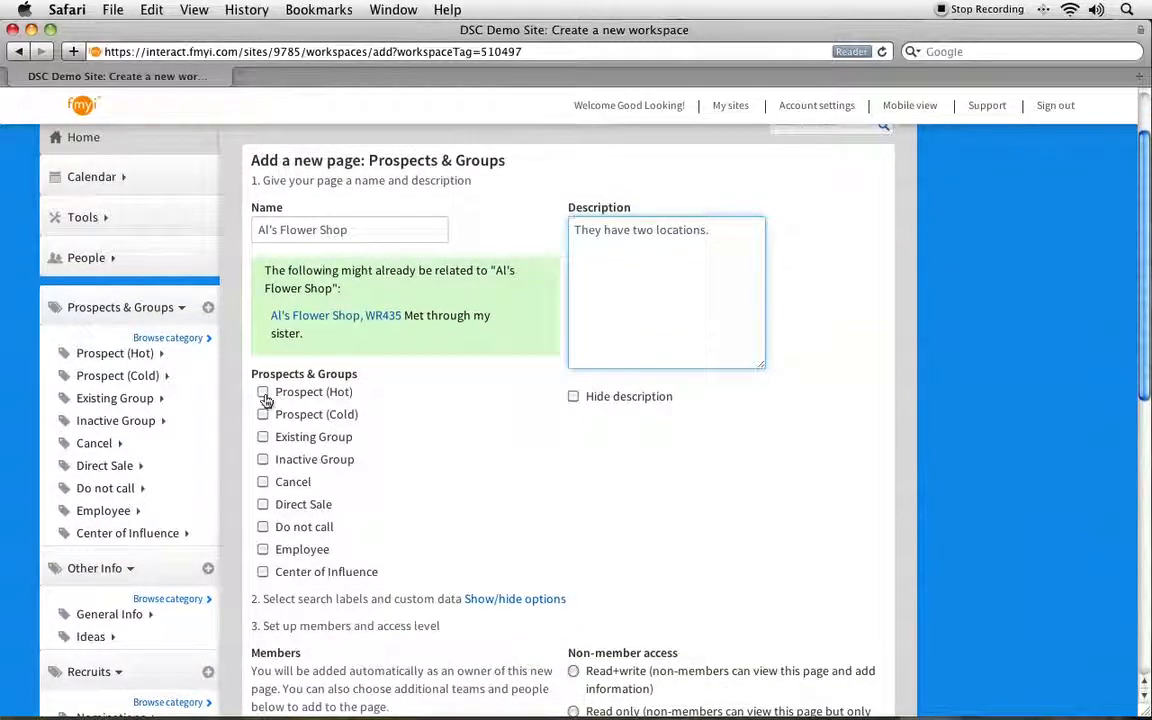
click(263, 392)
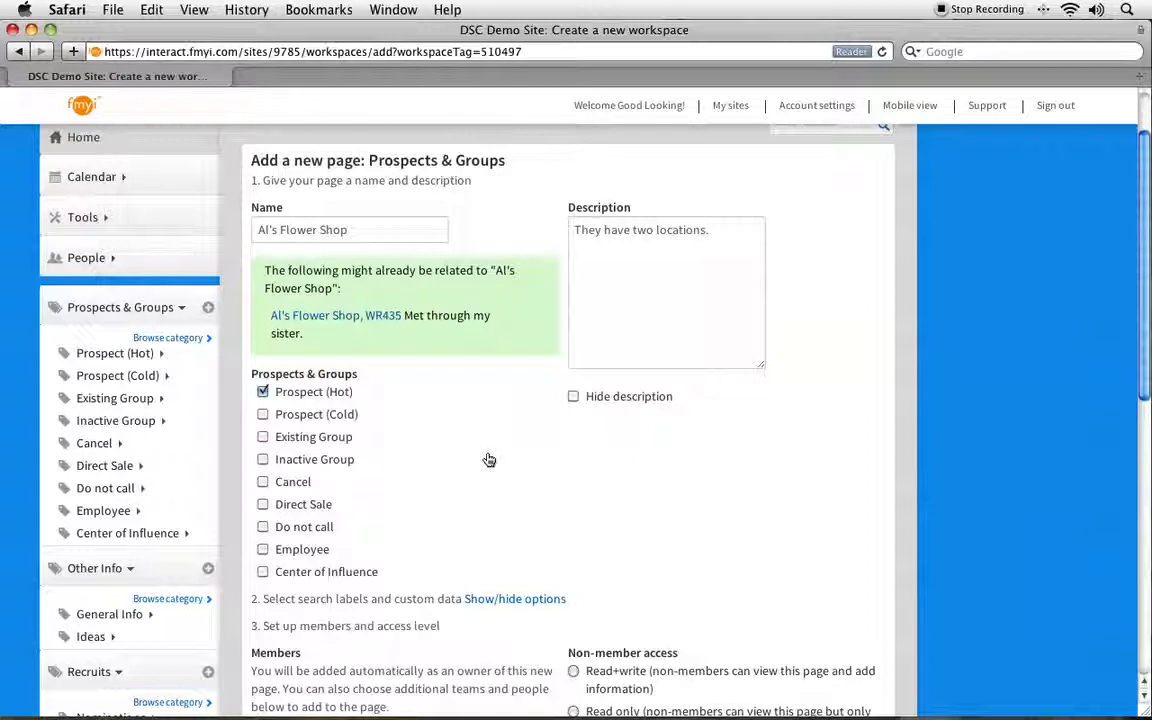
scroll(490, 460, down, 5)
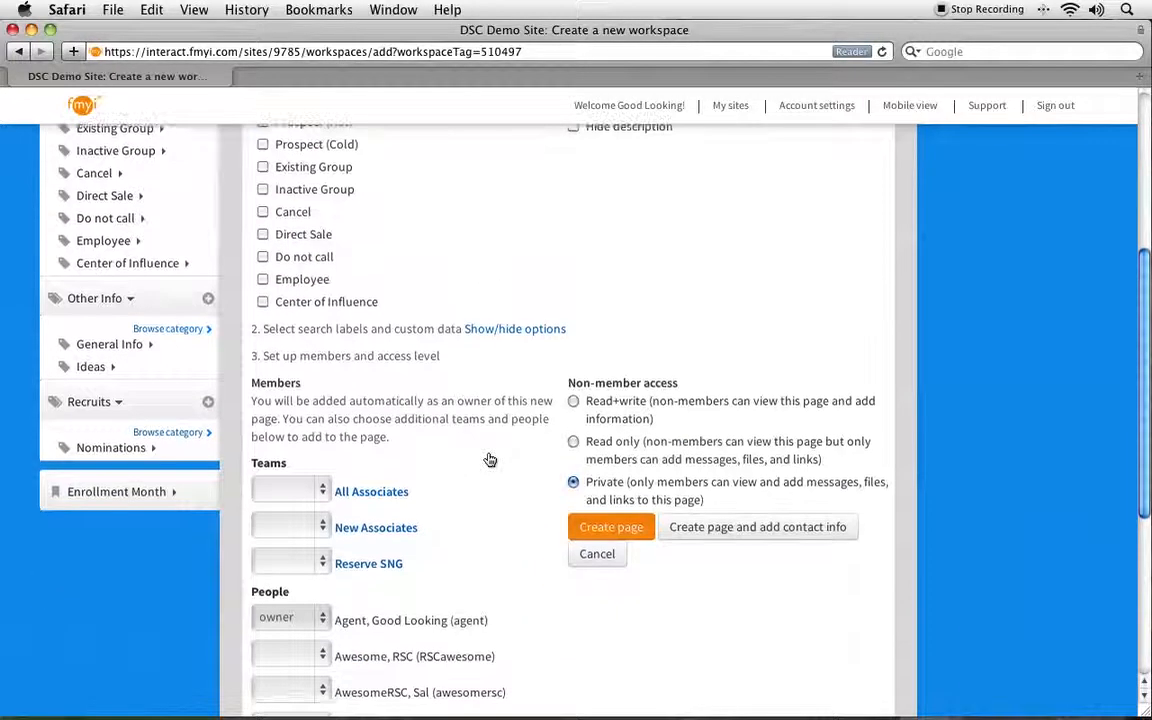
drag(263, 329, 462, 331)
click(395, 266)
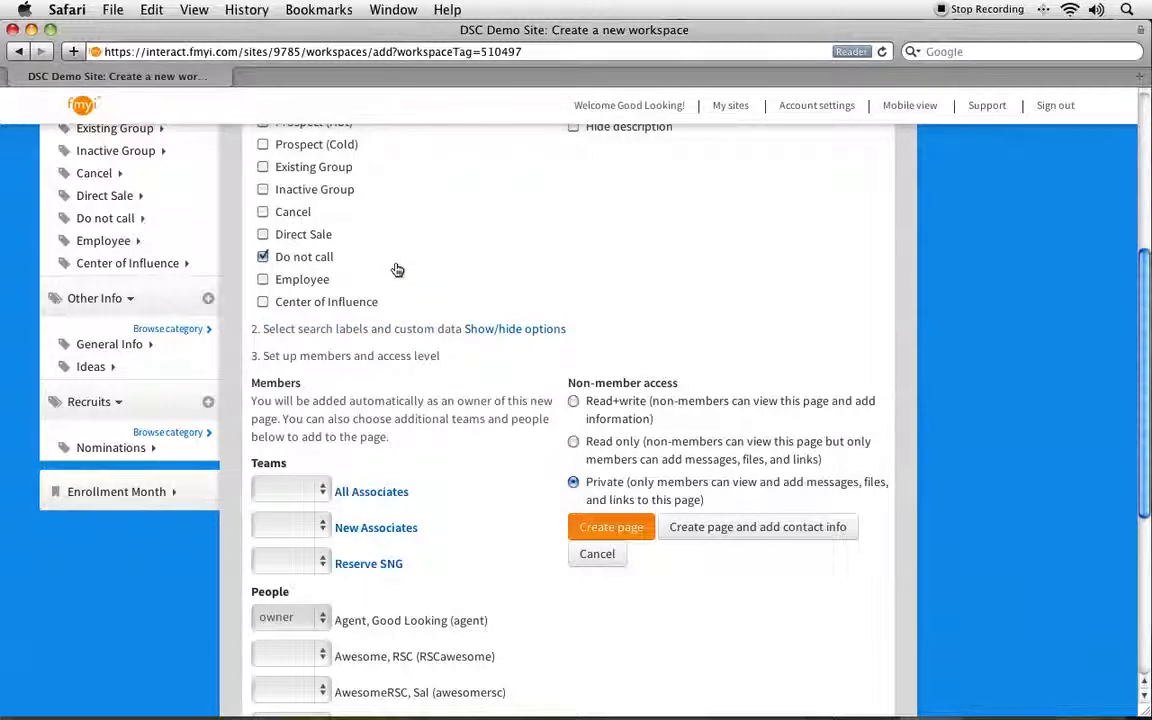
Step: Review the search labels and custom fields, choosing enrollment month April (4), then hide them again
click(484, 332)
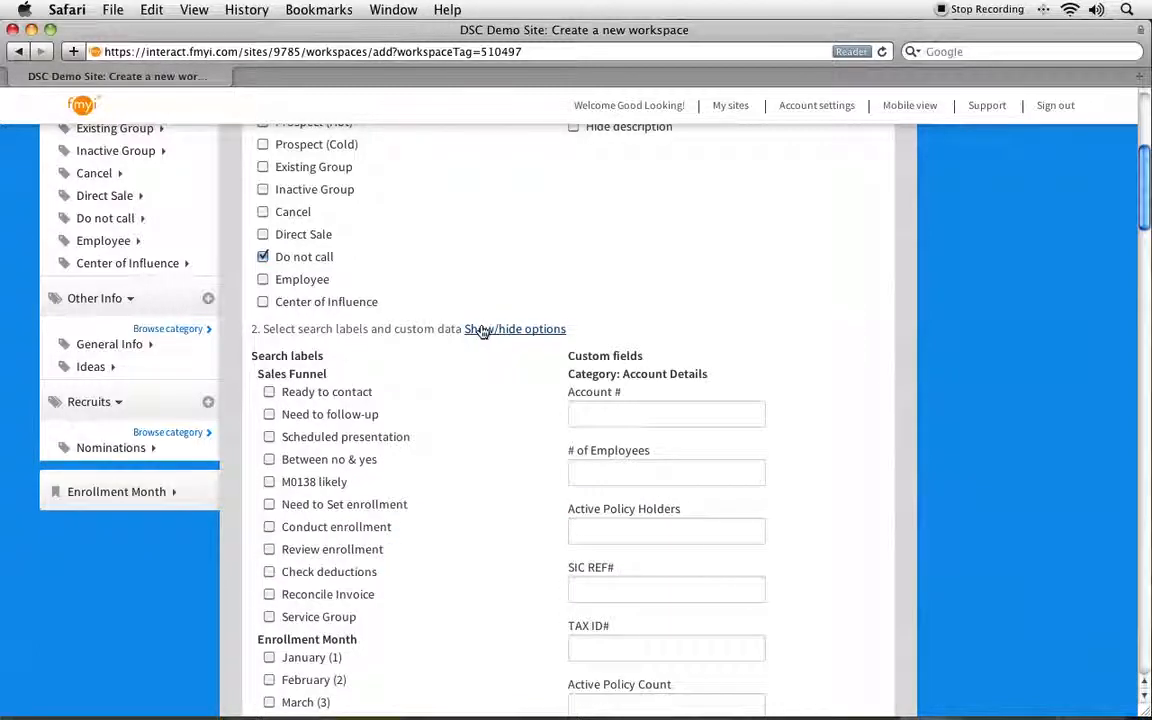
scroll(483, 331, down, 4)
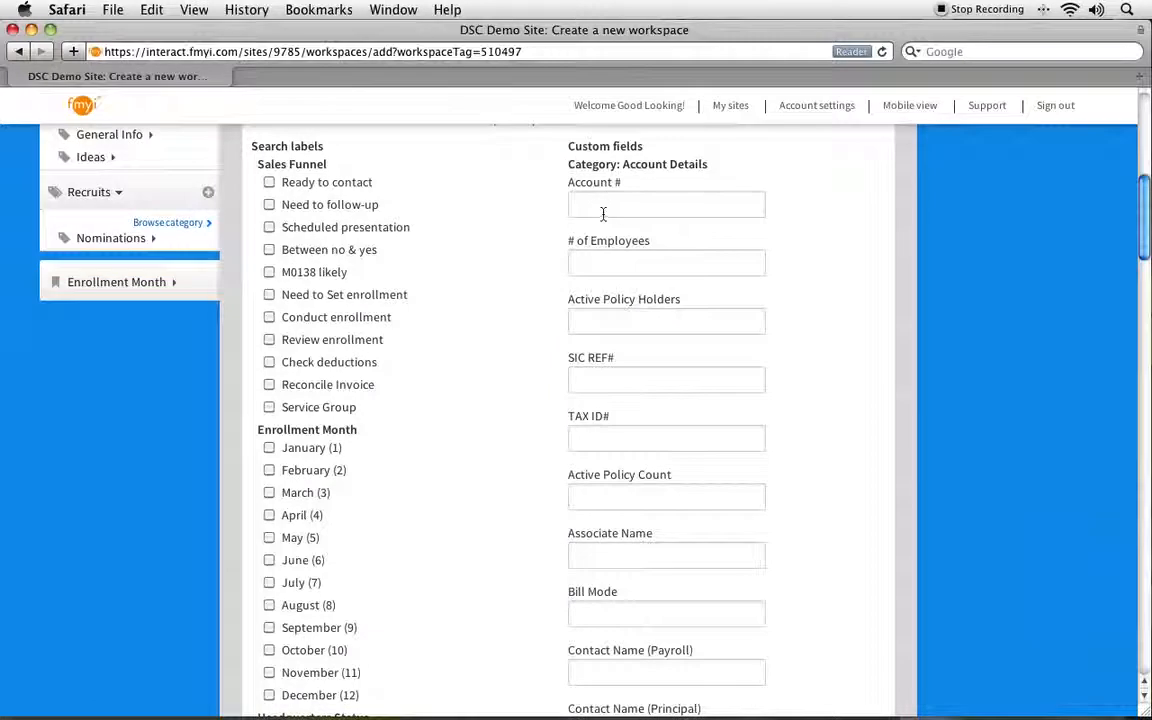
click(604, 263)
click(605, 325)
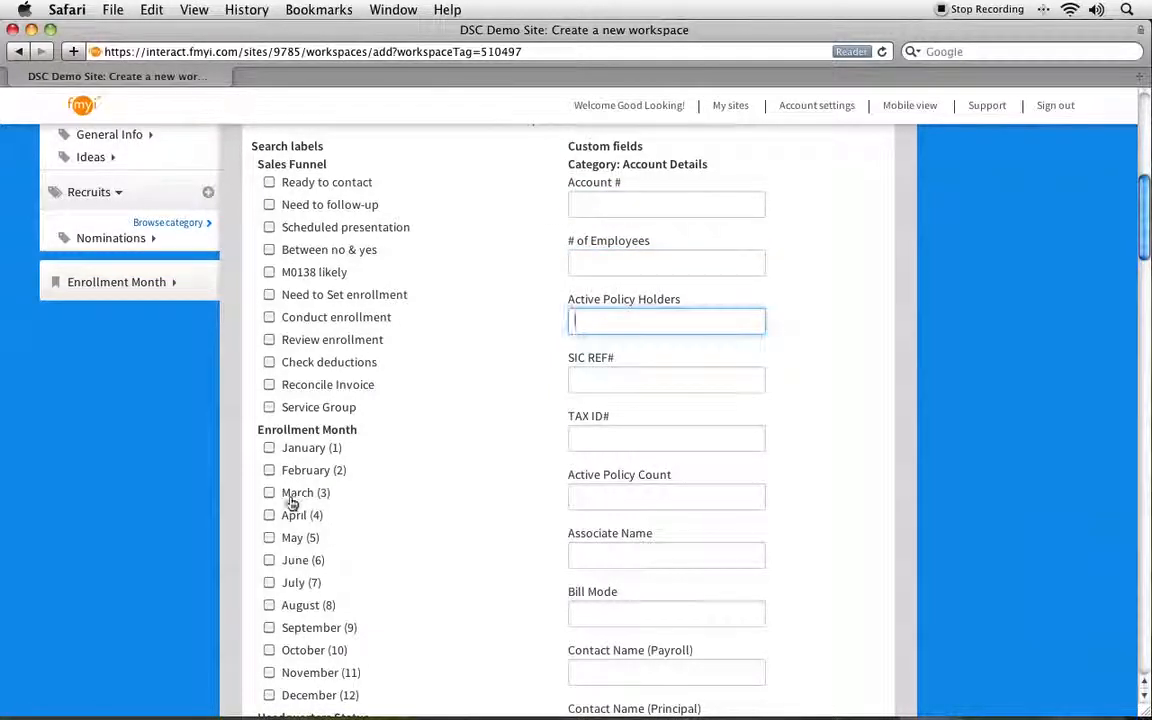
triple_click(265, 430)
click(487, 523)
scroll(487, 525, down, 3)
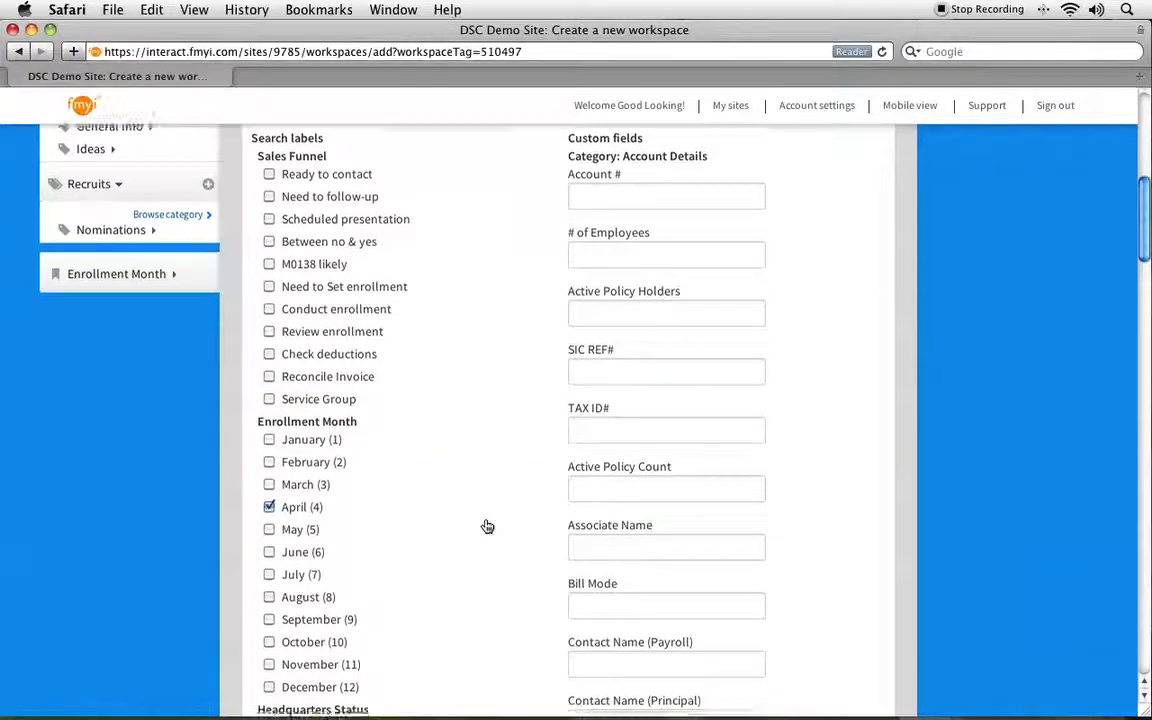
scroll(470, 380, up, 6)
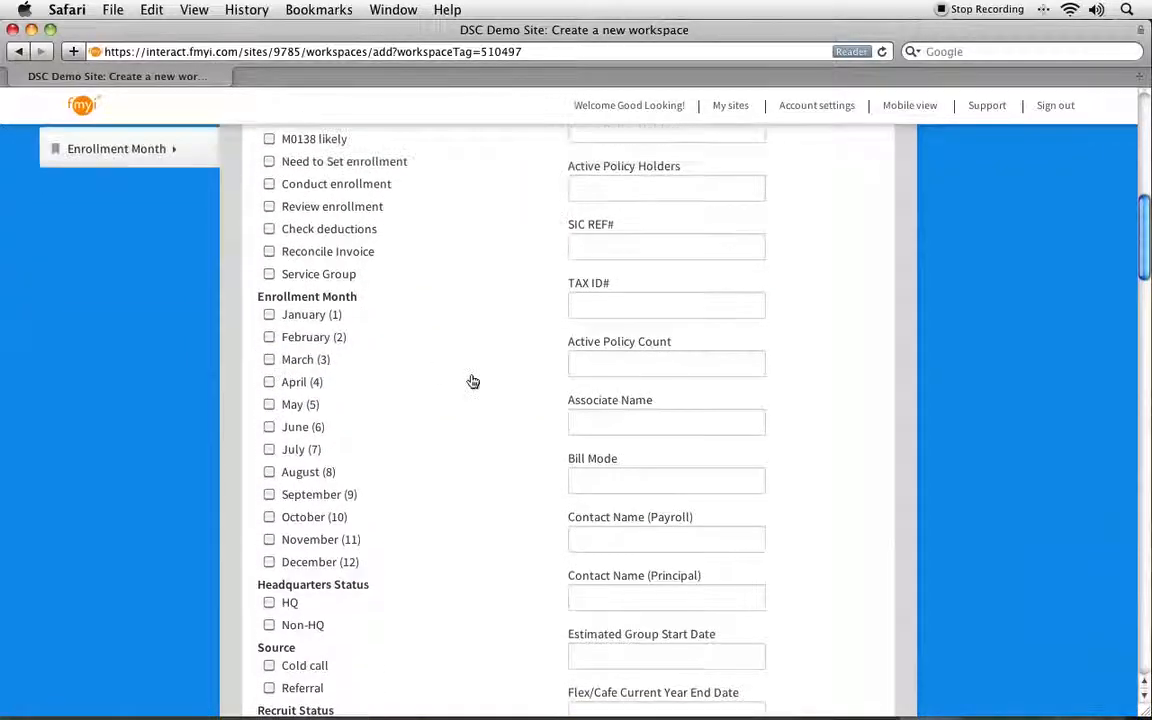
click(507, 504)
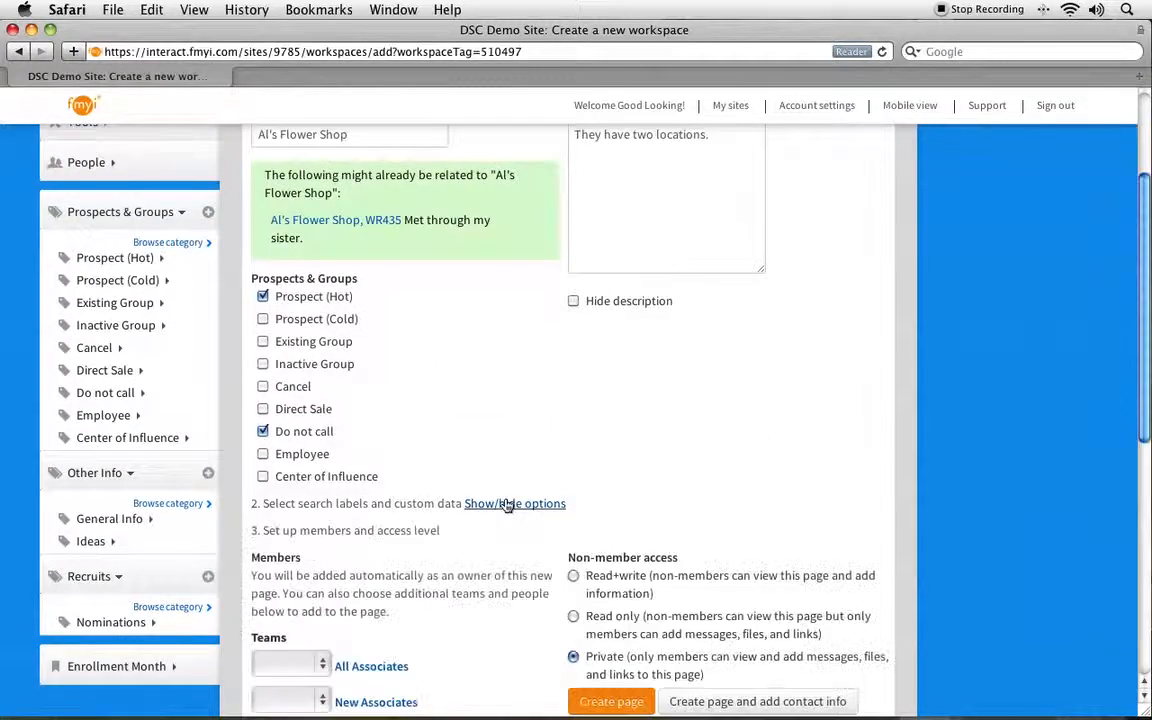
Step: Keep the page's non-member access set to Private
scroll(507, 505, down, 3)
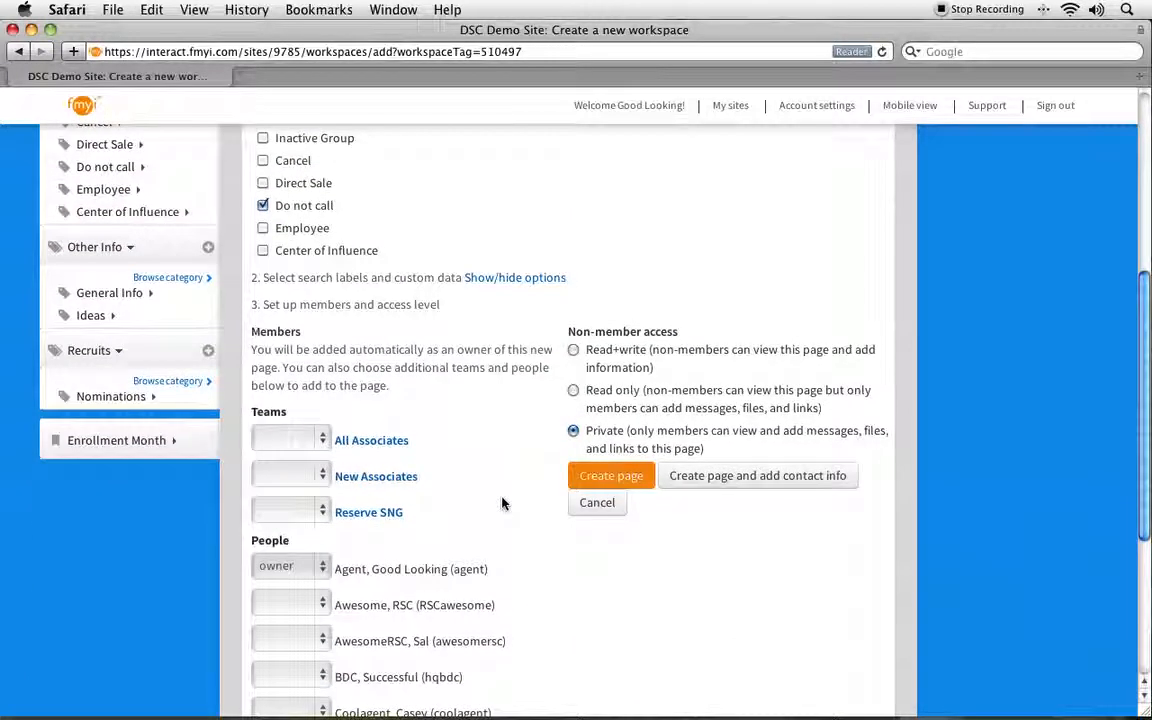
drag(730, 447, 587, 437)
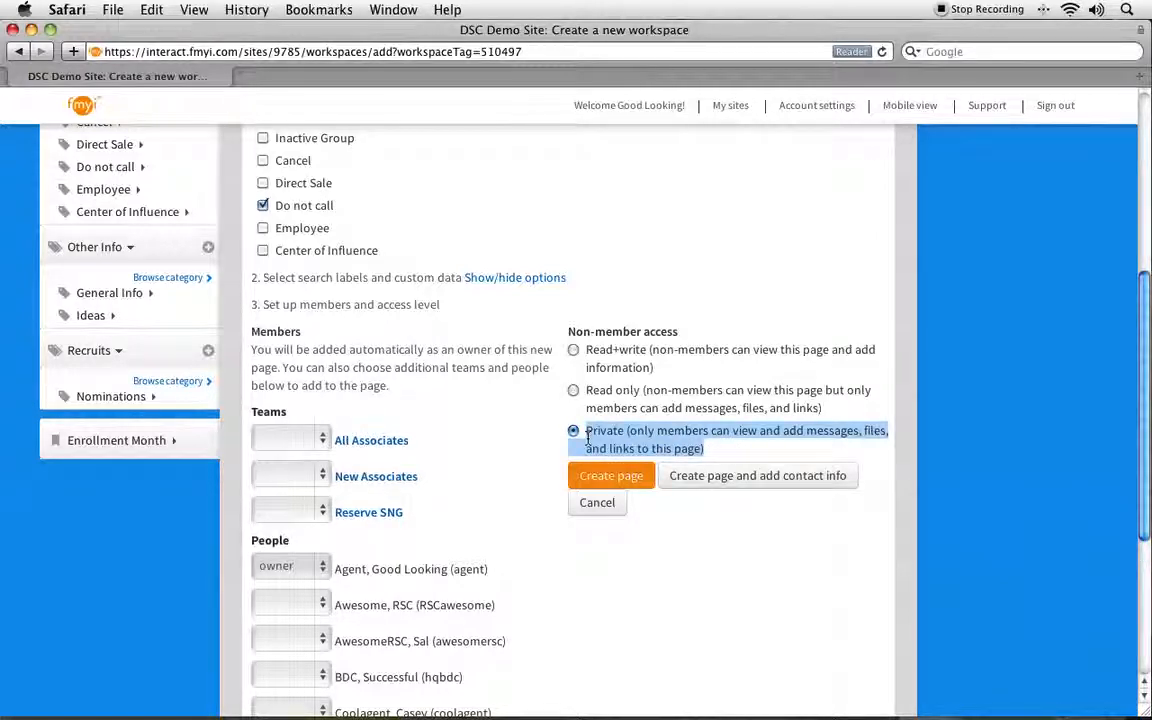
click(489, 463)
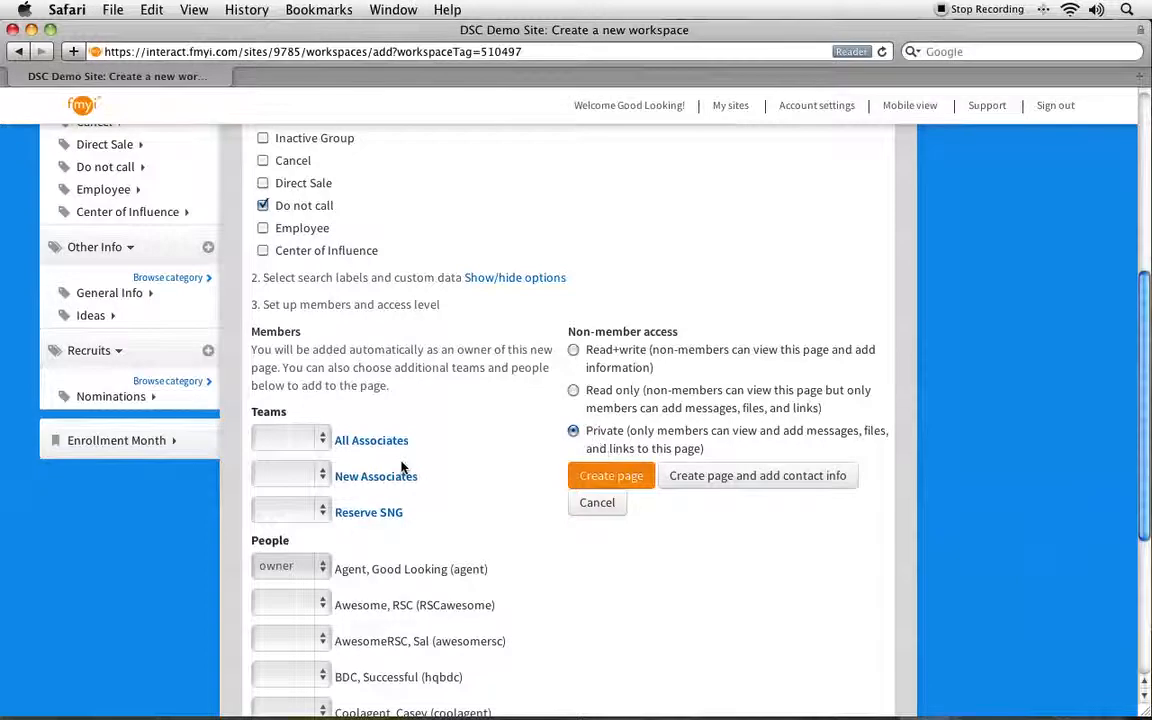
scroll(401, 467, down, 5)
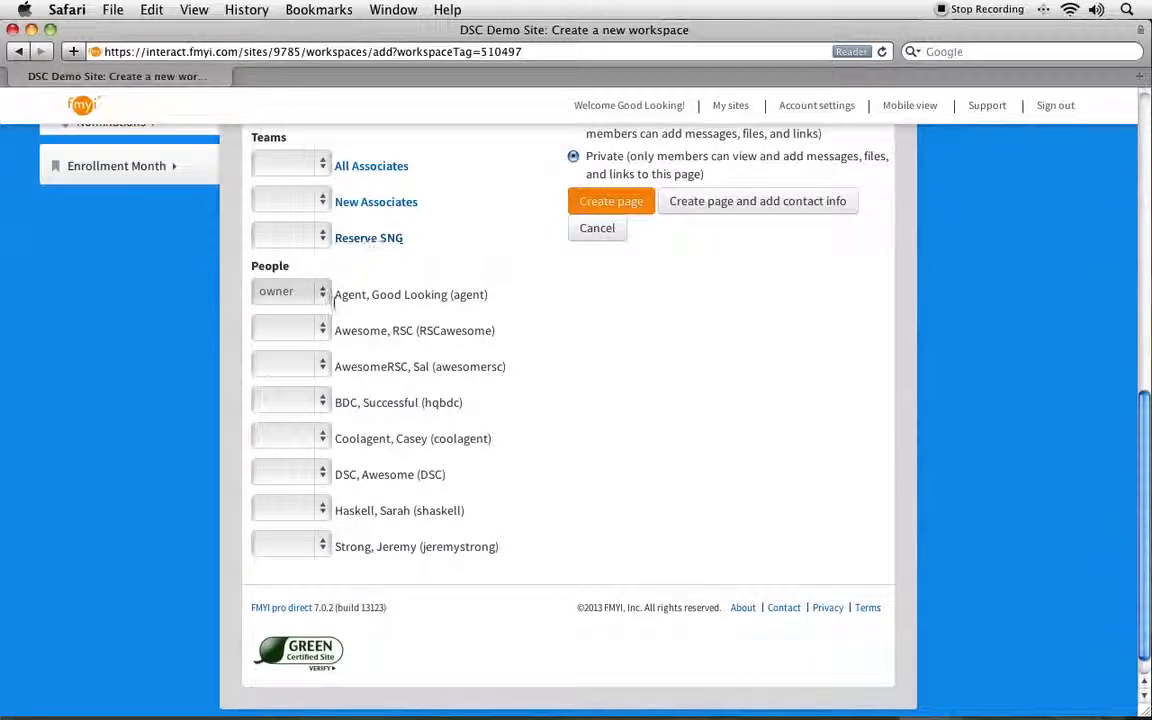
drag(336, 302, 267, 294)
Step: Give one team member in the People list read+write permission
click(300, 440)
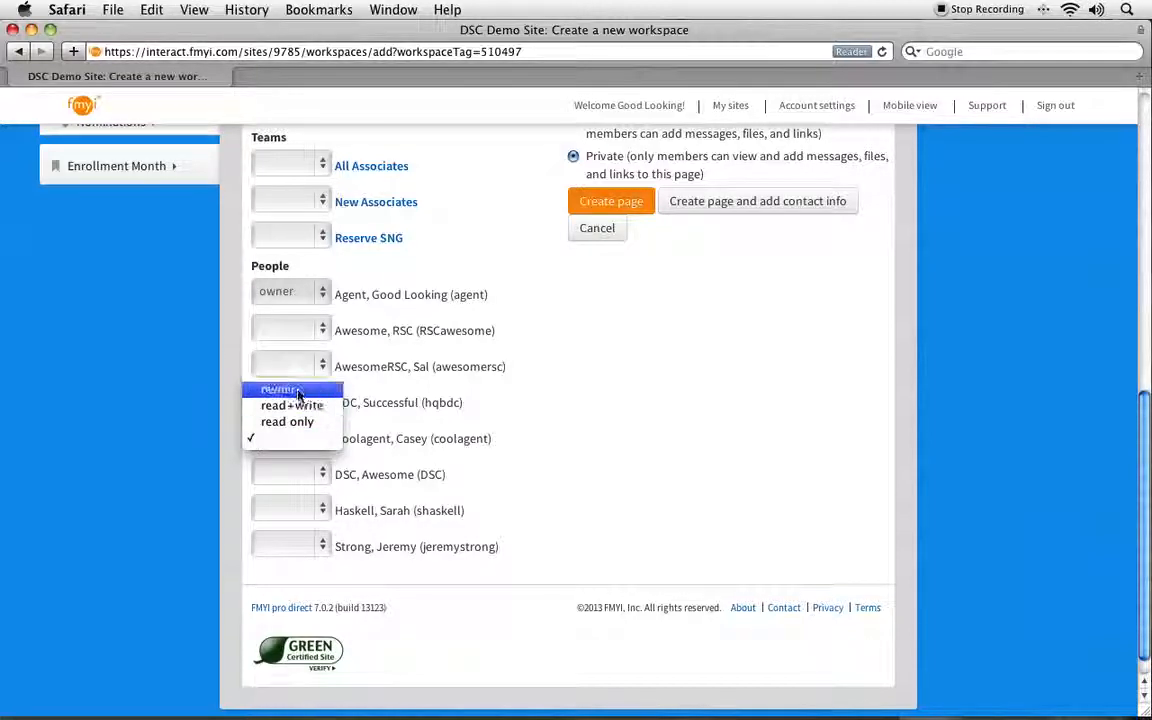
click(297, 391)
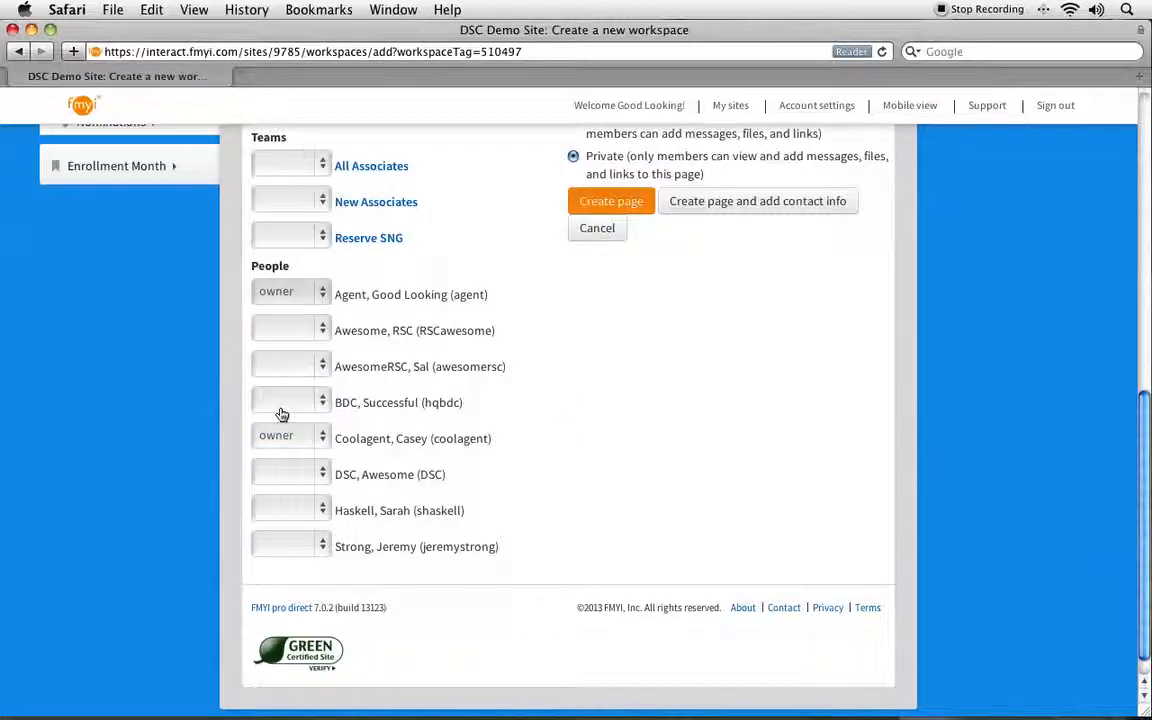
click(292, 437)
click(292, 478)
click(503, 439)
scroll(497, 434, up, 2)
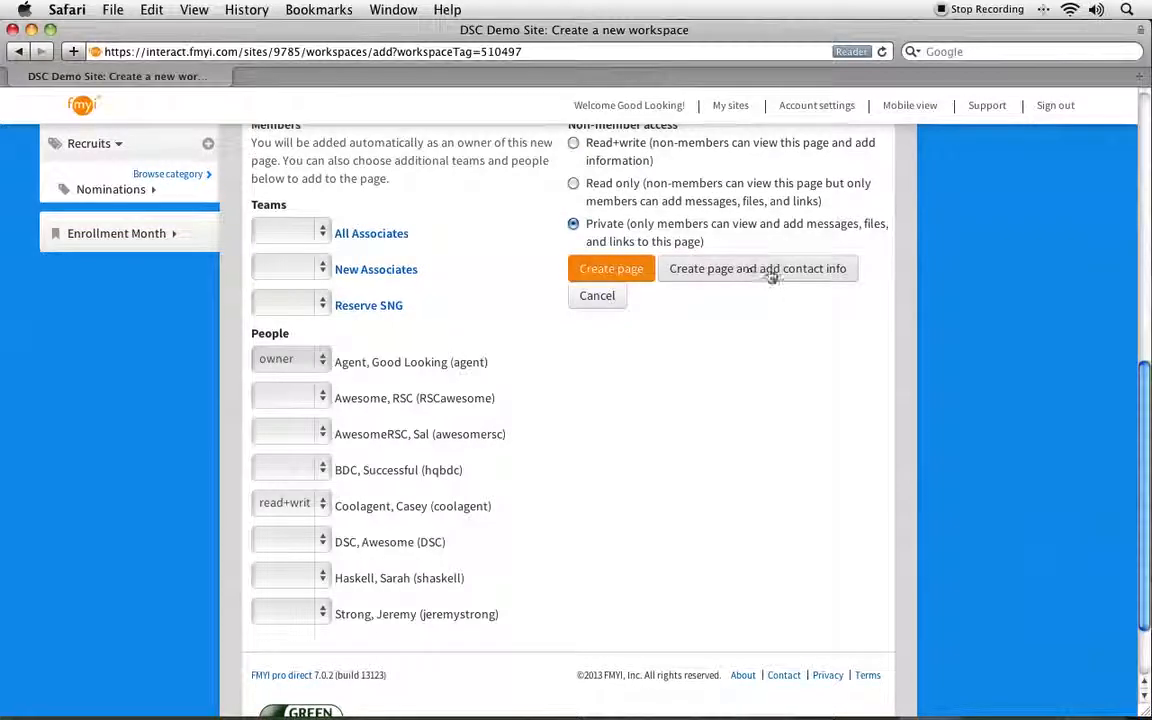
Step: Create the page and enter the main contact's name with the title Owner
click(828, 270)
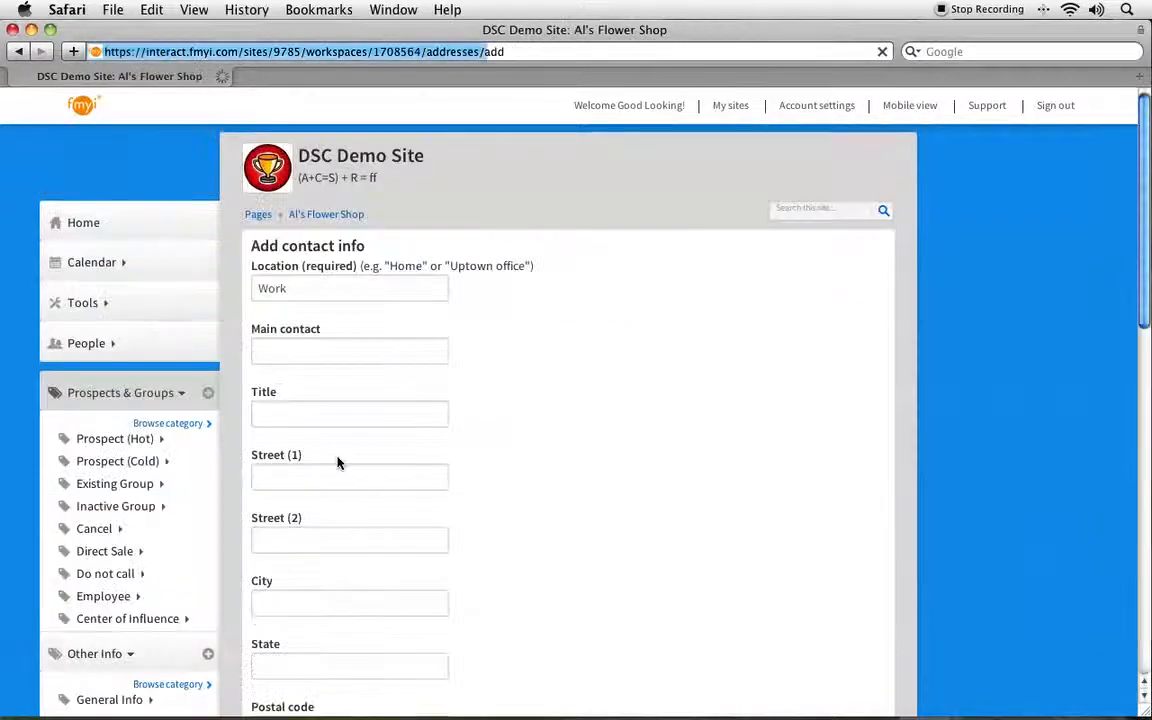
click(361, 356)
text(Al Smith)
key(Tab)
text(Owern)
key(BackSpace)
key(BackSpace)
text(ner)
Step: Fill in the contact's street address, city, state and postal code
key(Tab)
text(123 Main St)
key(Tab)
text(Portland)
key(Tab)
text(OR)
scroll(478, 362, down, 5)
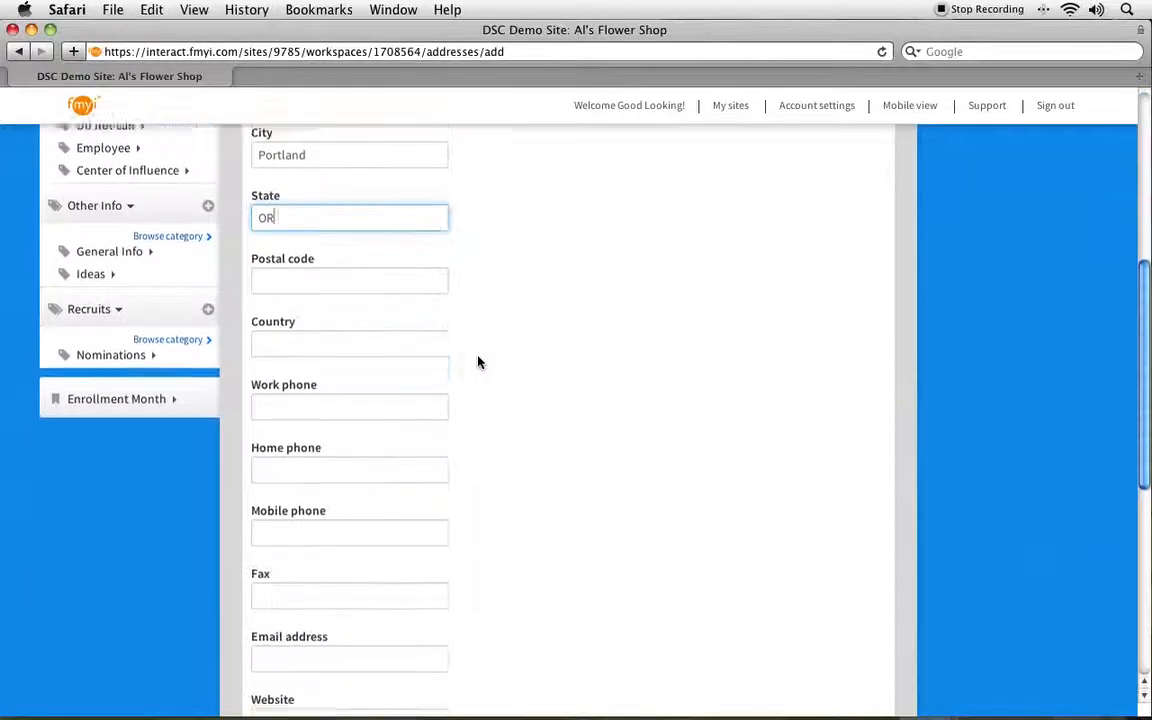
key(Tab)
text(97227)
Step: Enter the contact's work phone and e-mail address, then save the contact info
key(Tab)
key(Tab)
text(555.4561)
key(Tab)
key(Tab)
key(Tab)
key(Tab)
scroll(414, 275, down, 10)
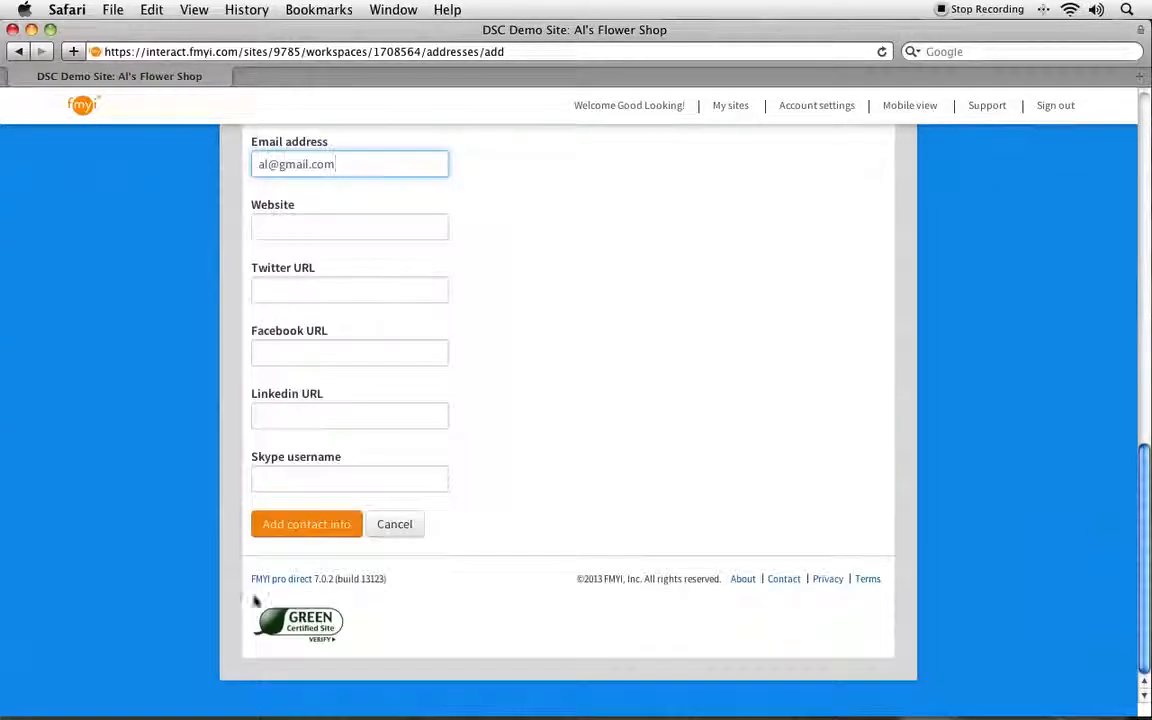
click(300, 525)
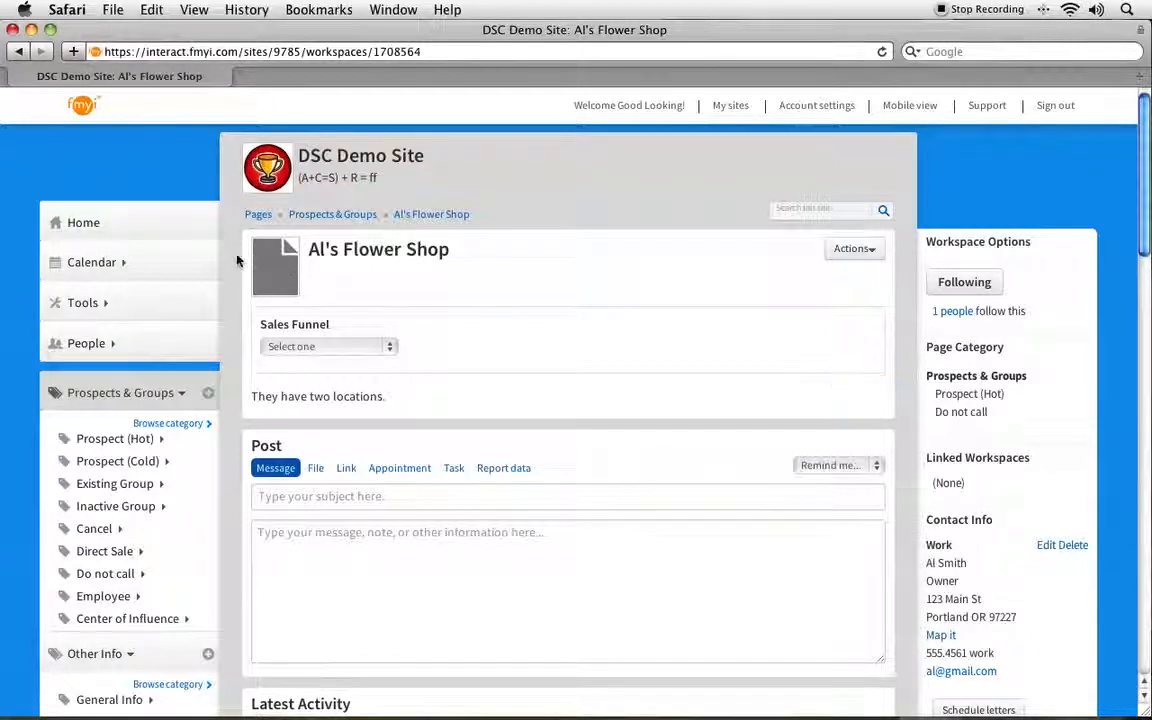
Step: Set the page's Sales Funnel stage to Scheduled presentation
click(870, 253)
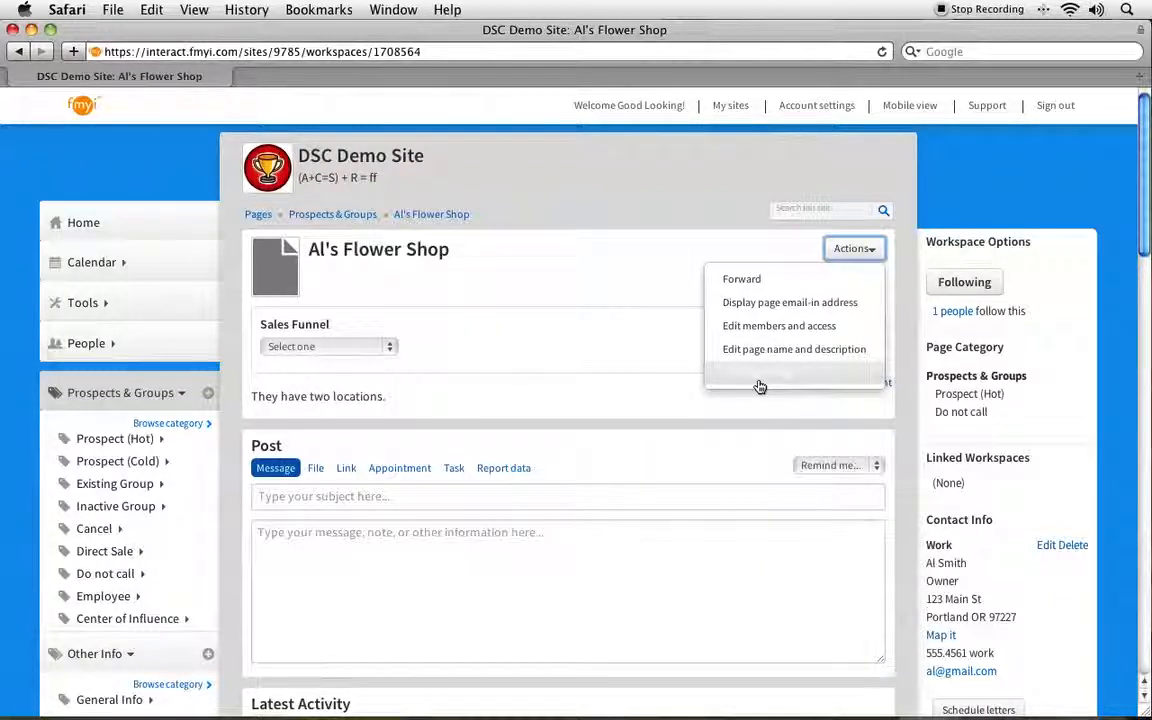
click(364, 288)
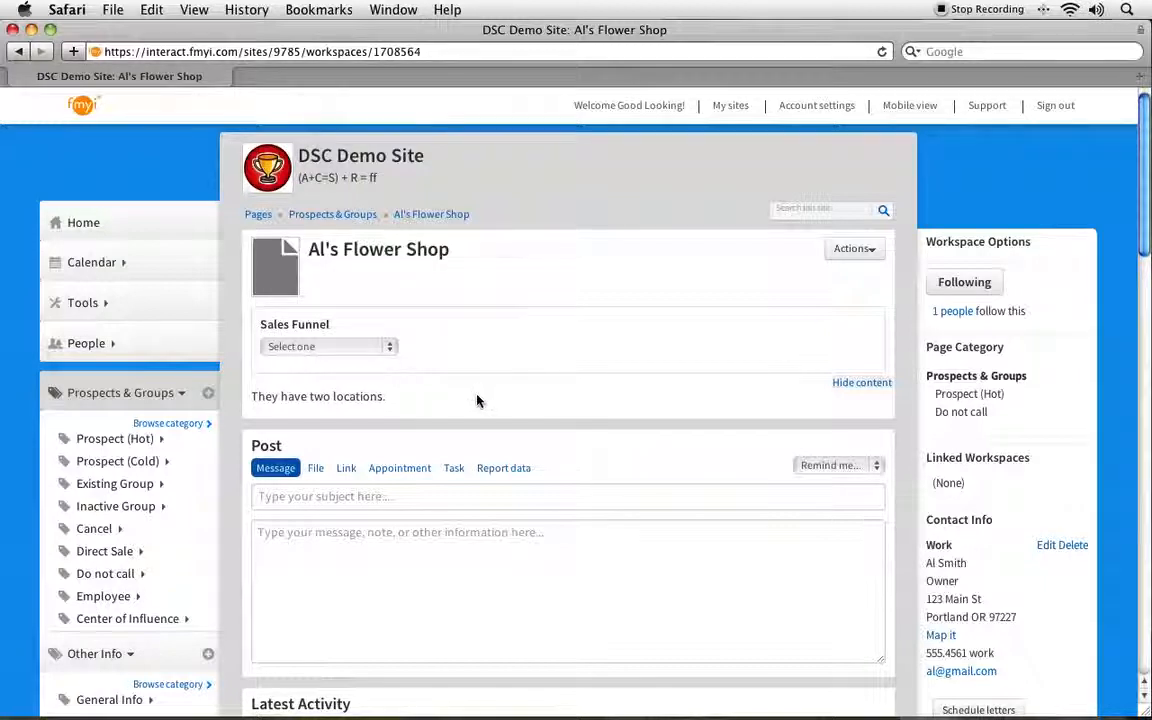
click(310, 346)
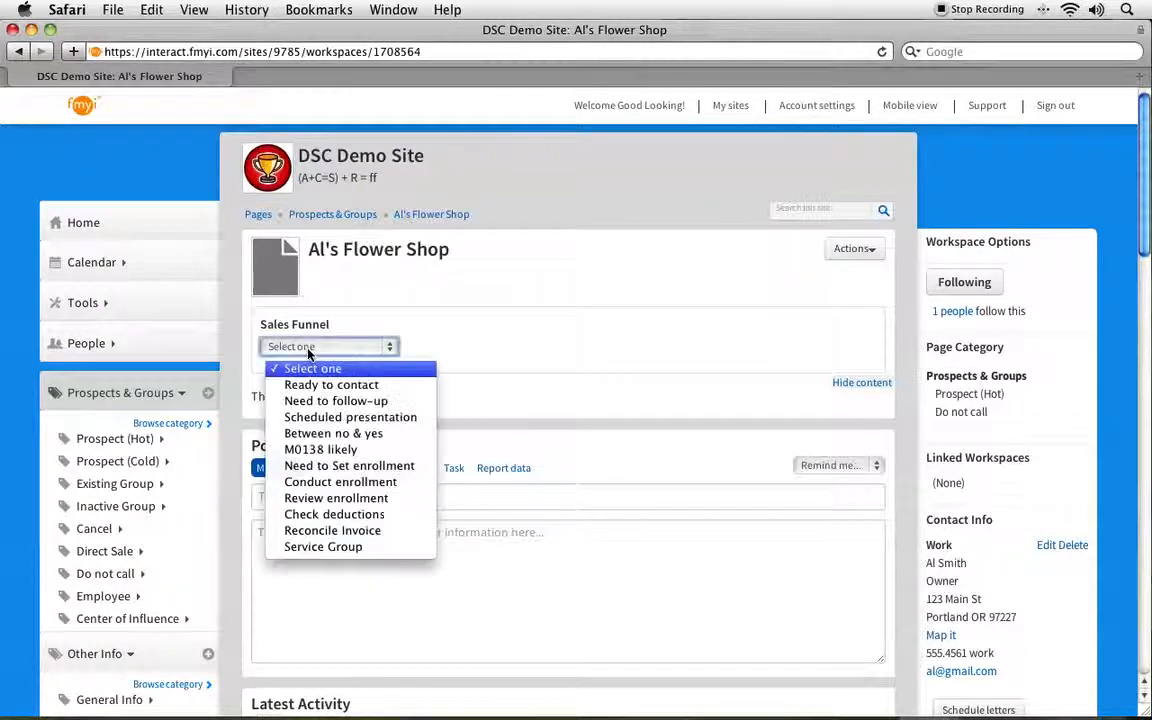
click(392, 418)
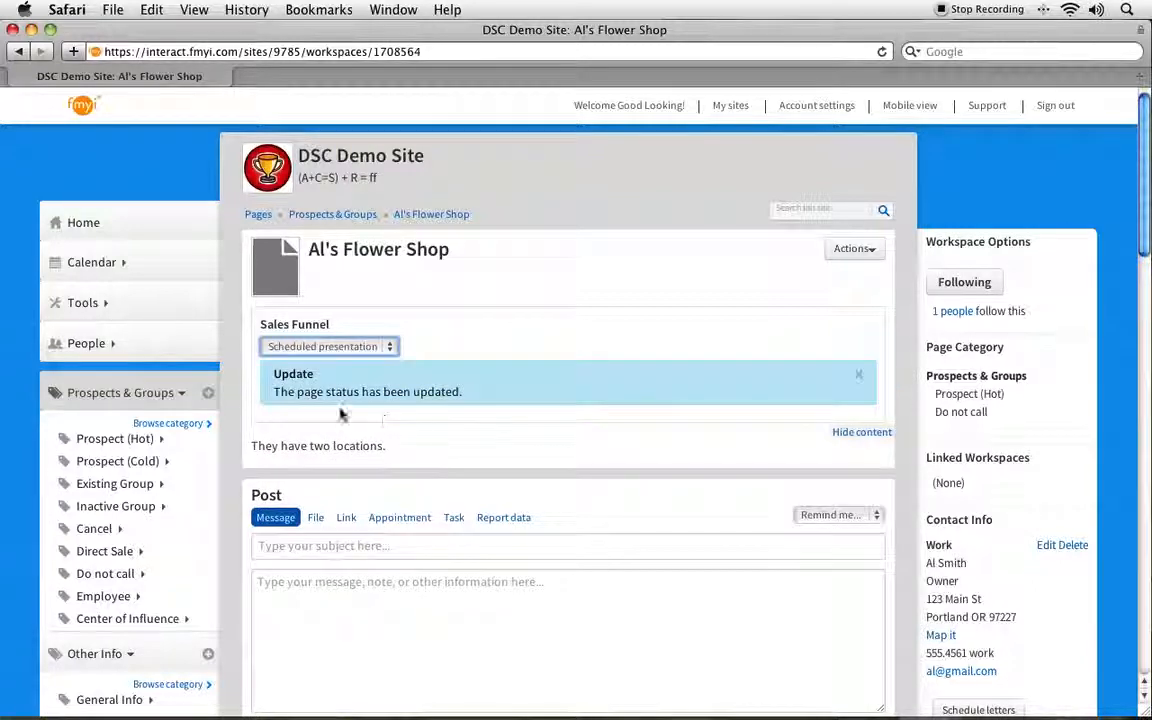
drag(276, 391, 471, 398)
Step: Check the Sales Funnel post's options without choosing any, then switch the Post box to File
scroll(470, 391, down, 5)
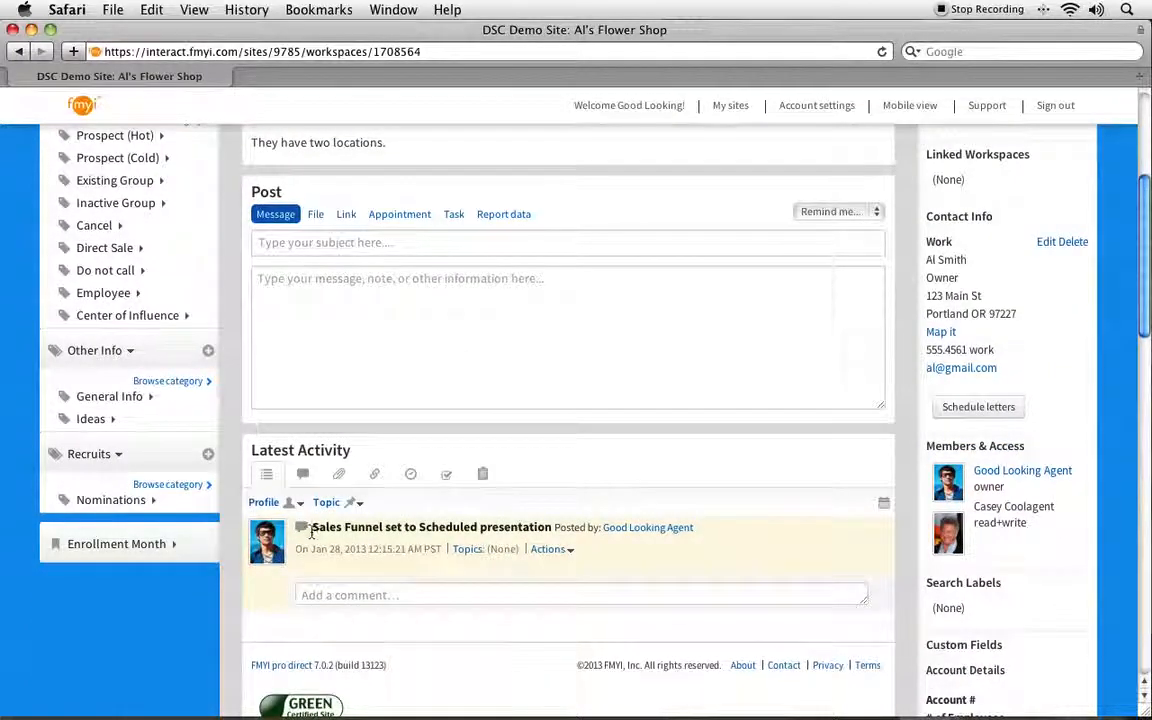
drag(315, 533, 555, 533)
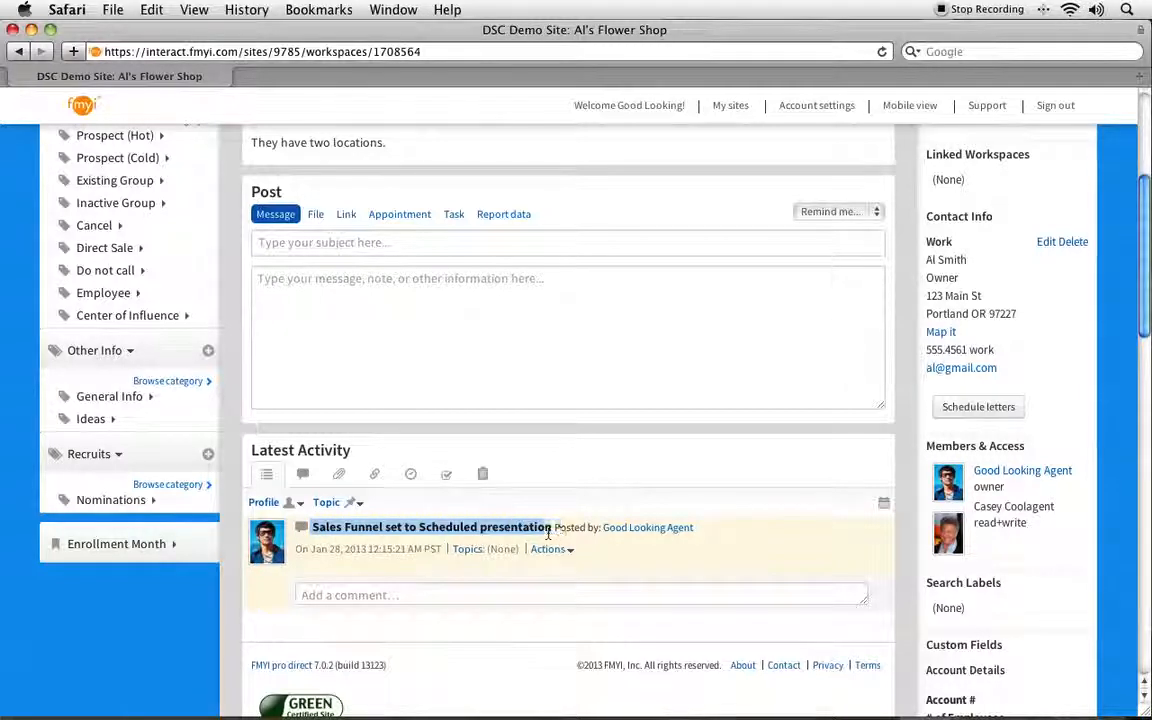
scroll(555, 533, down, 1)
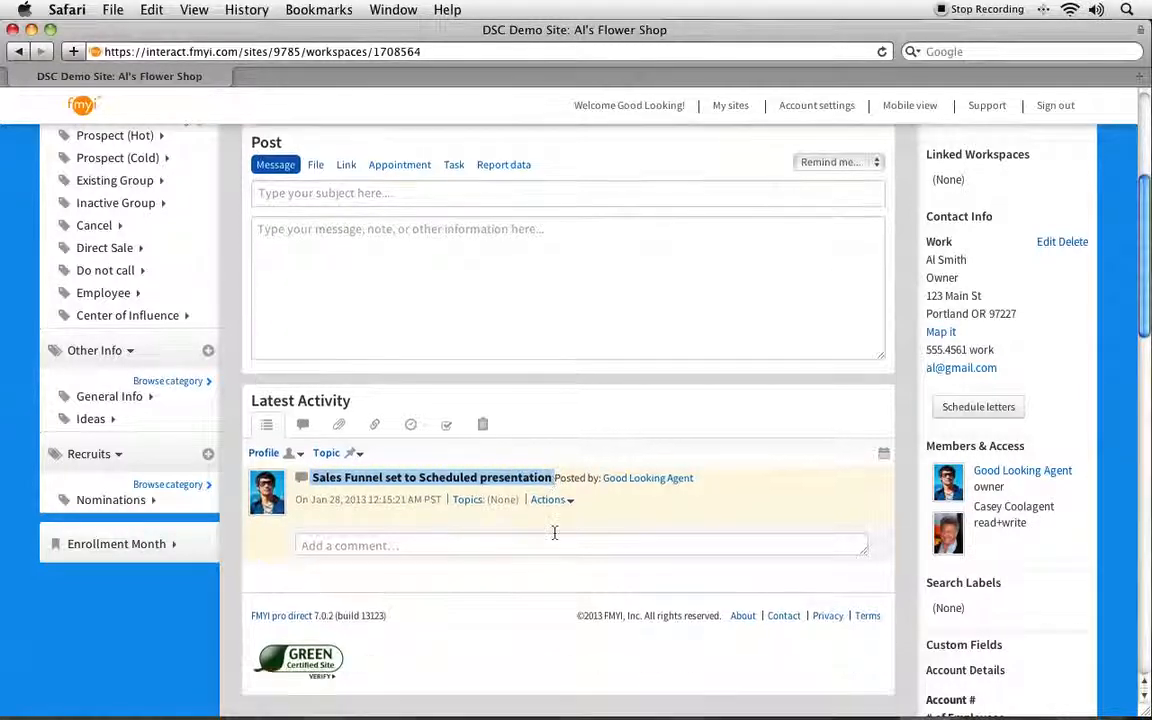
click(492, 574)
scroll(441, 480, up, 4)
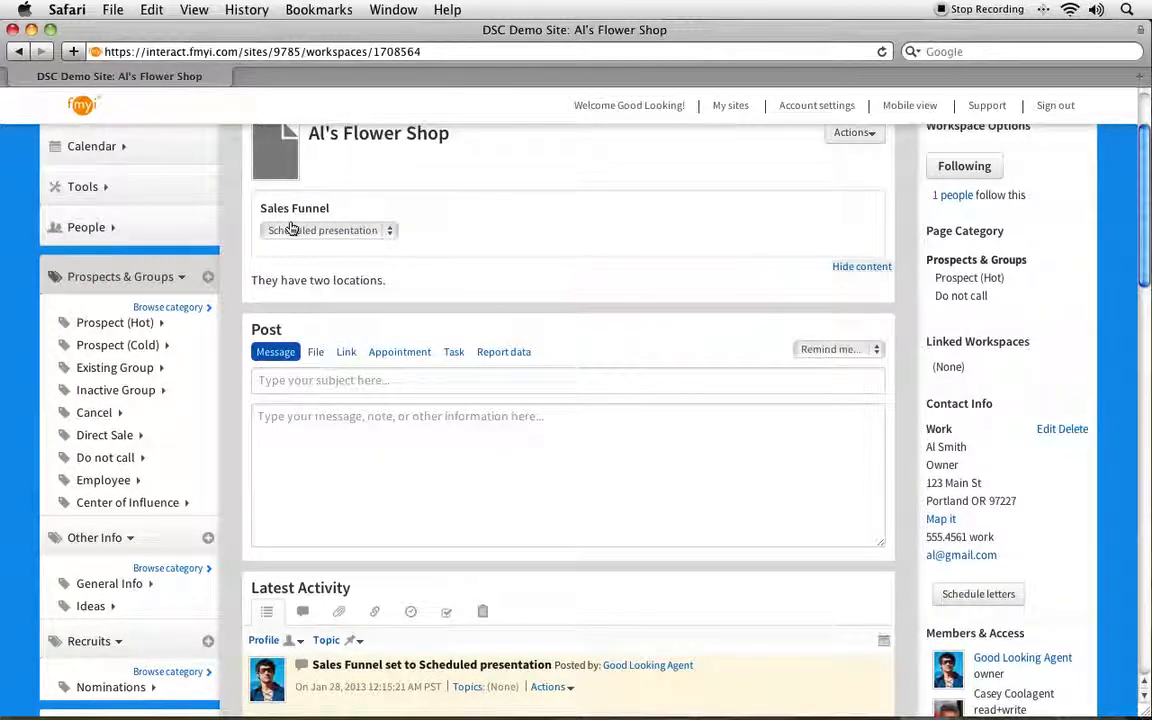
scroll(468, 440, down, 4)
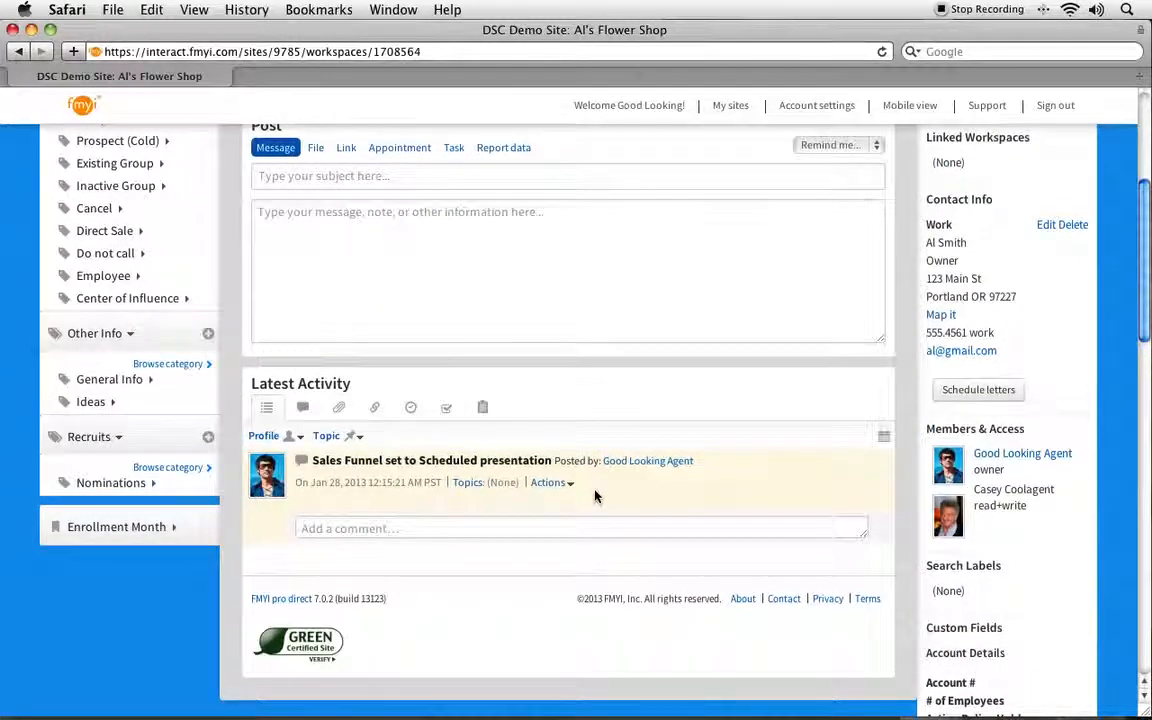
click(550, 483)
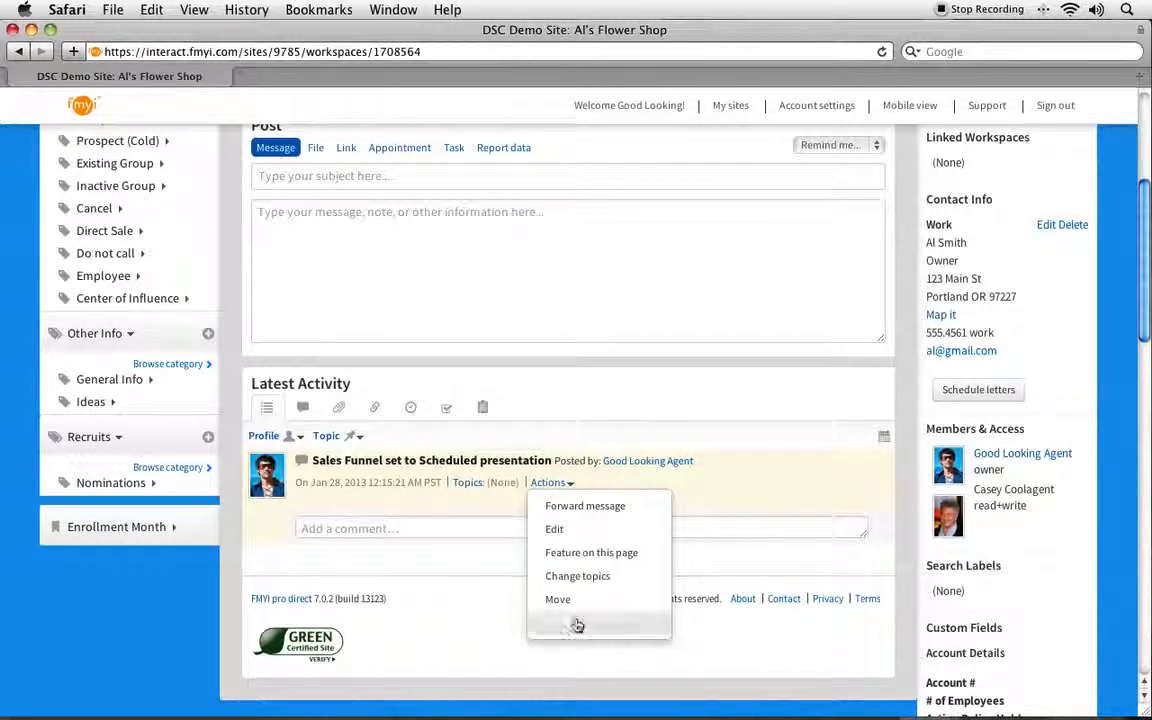
click(424, 355)
scroll(424, 355, up, 3)
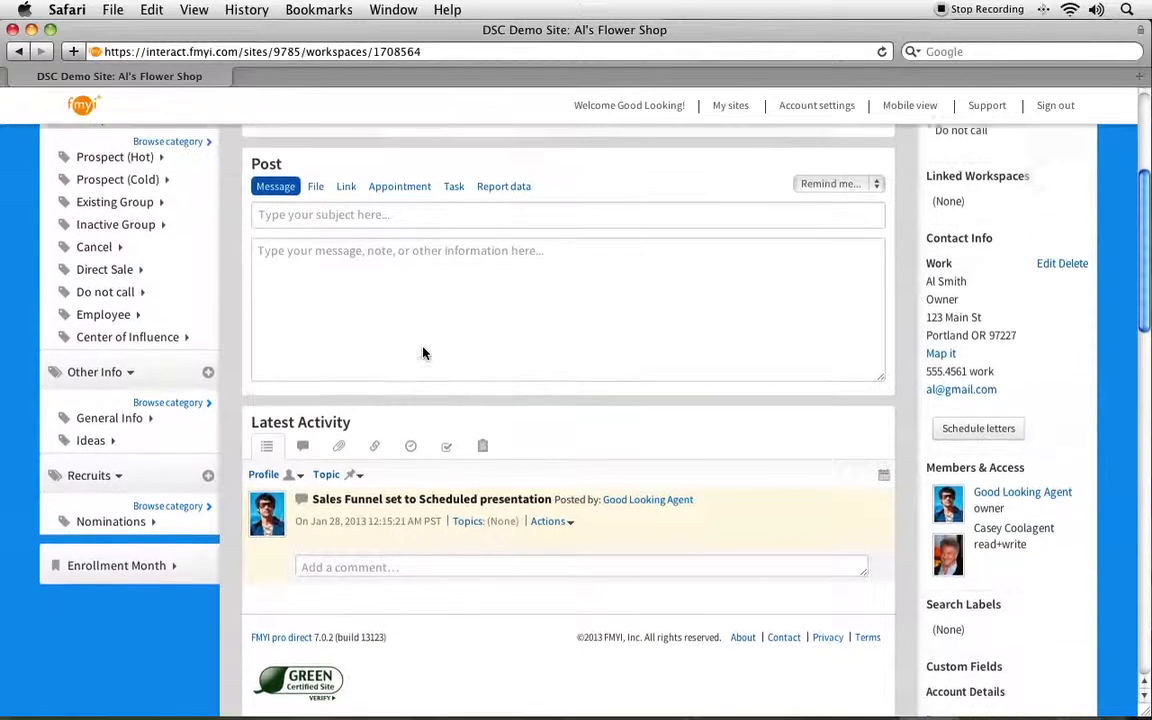
click(314, 239)
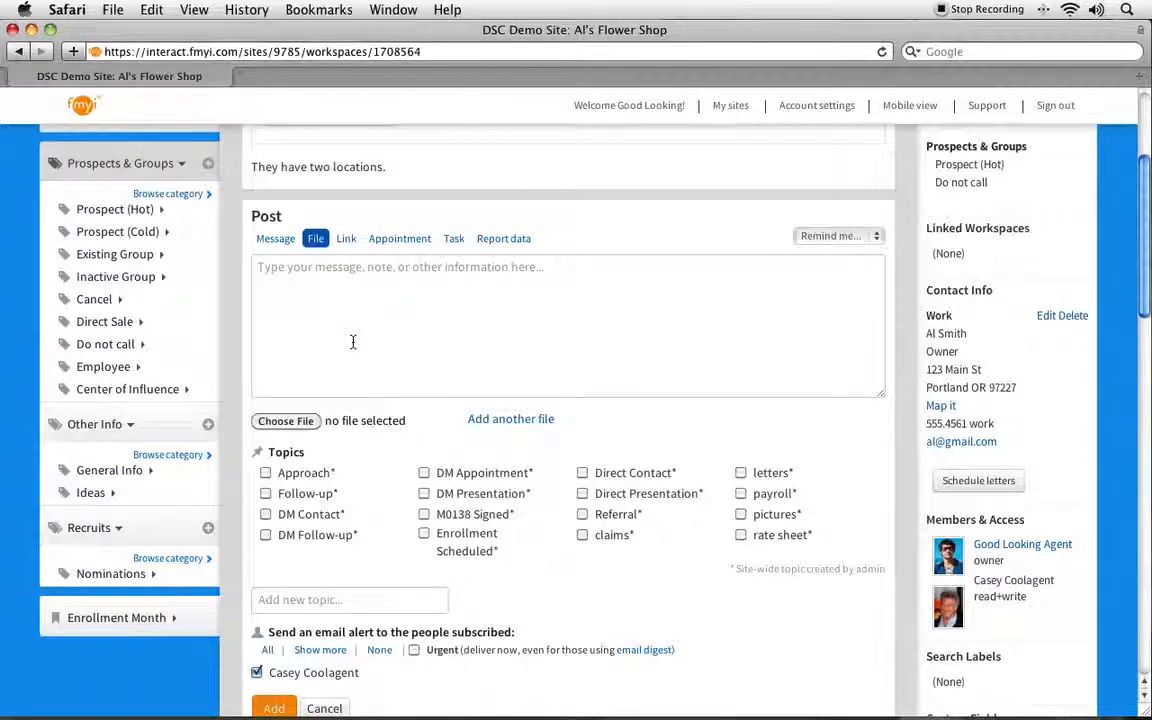
scroll(353, 342, down, 6)
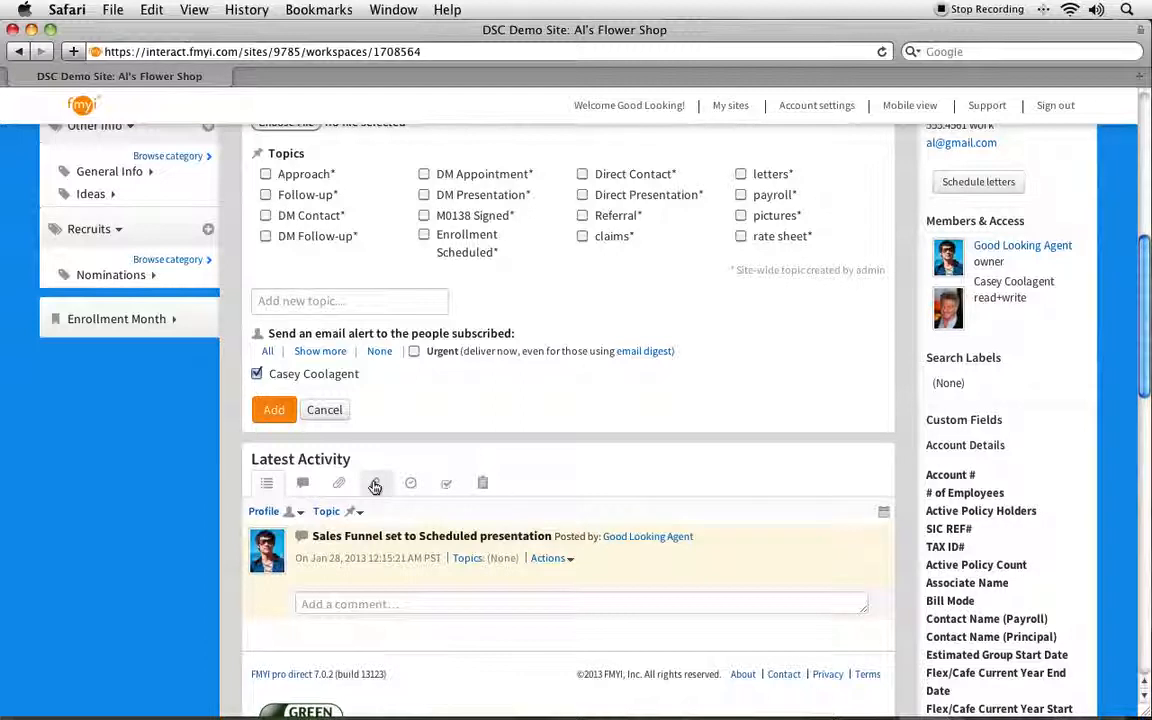
scroll(374, 486, up, 10)
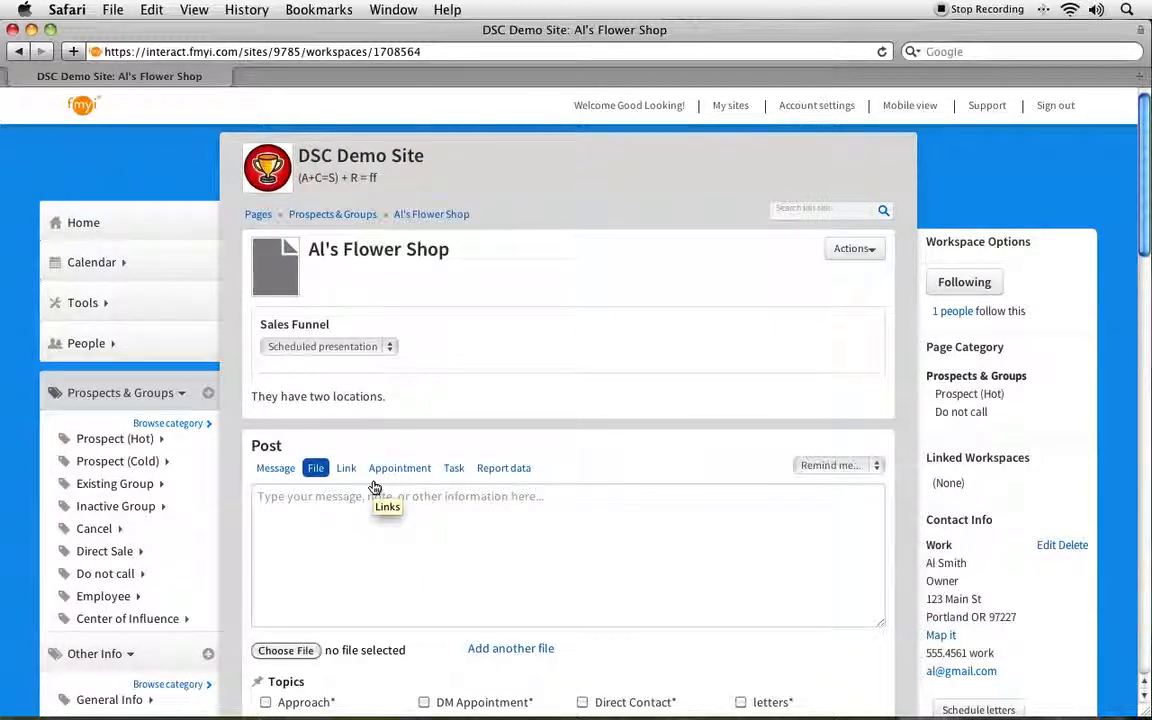
scroll(374, 429, down, 1)
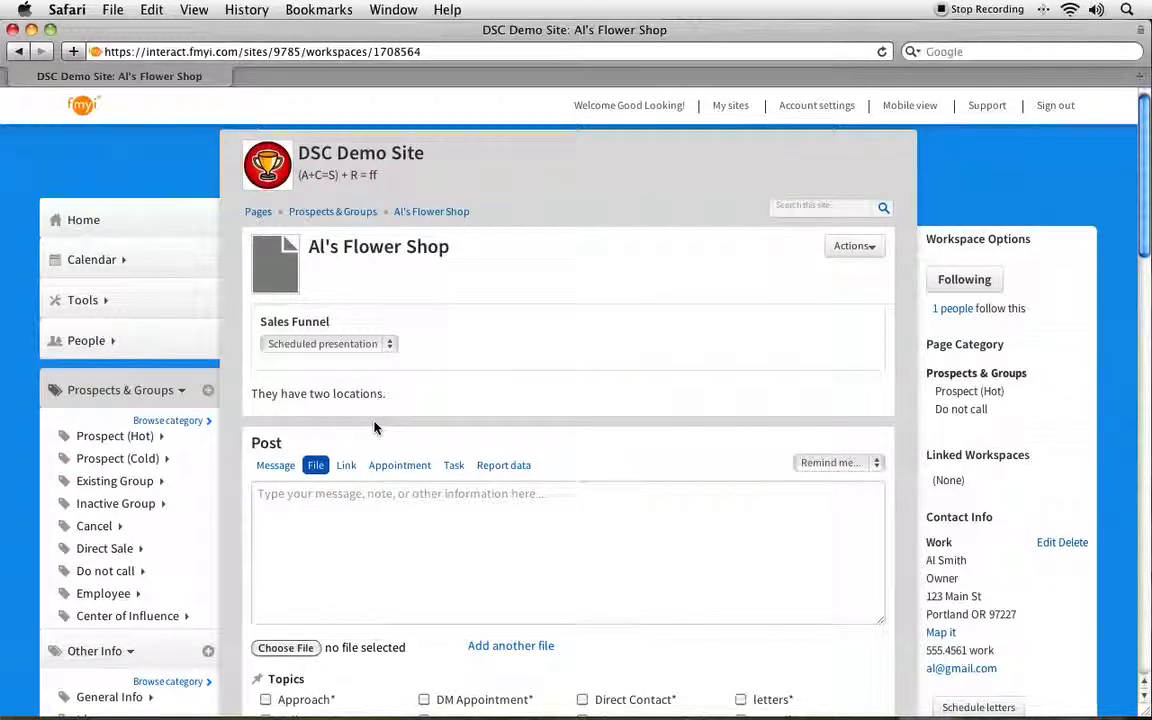
scroll(374, 425, down, 3)
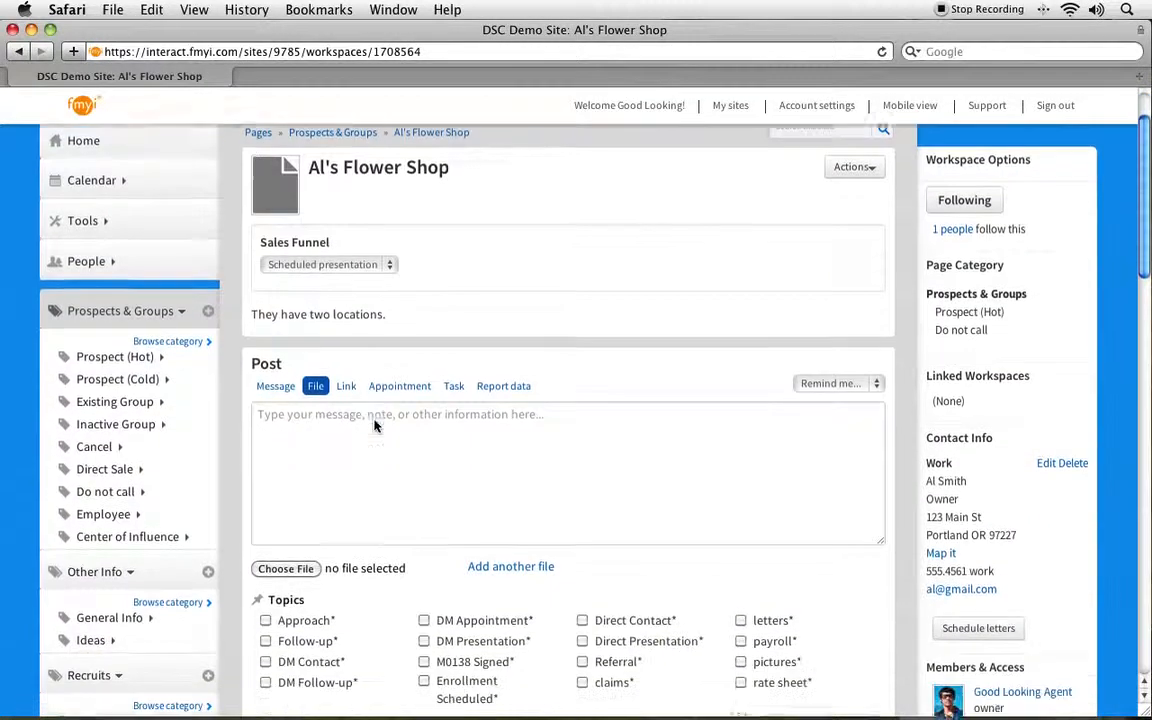
scroll(375, 422, down, 6)
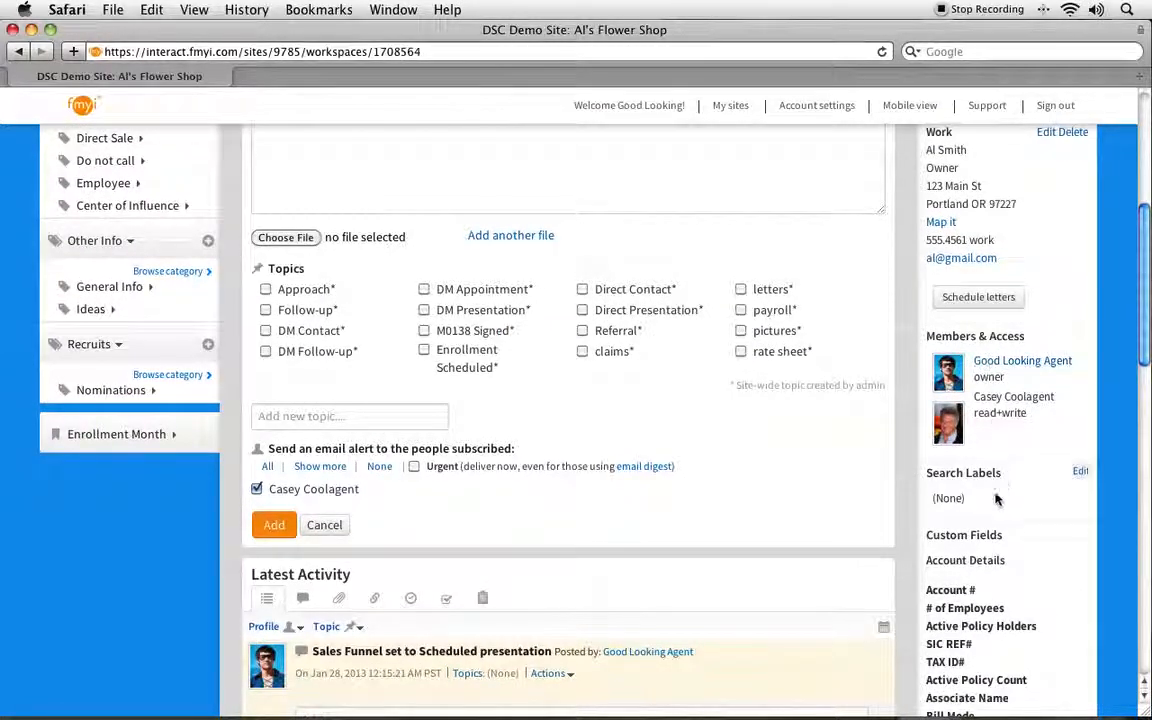
Step: Review Members & Access settings, cancel without changes, and bring up the Remind me delays
click(1080, 339)
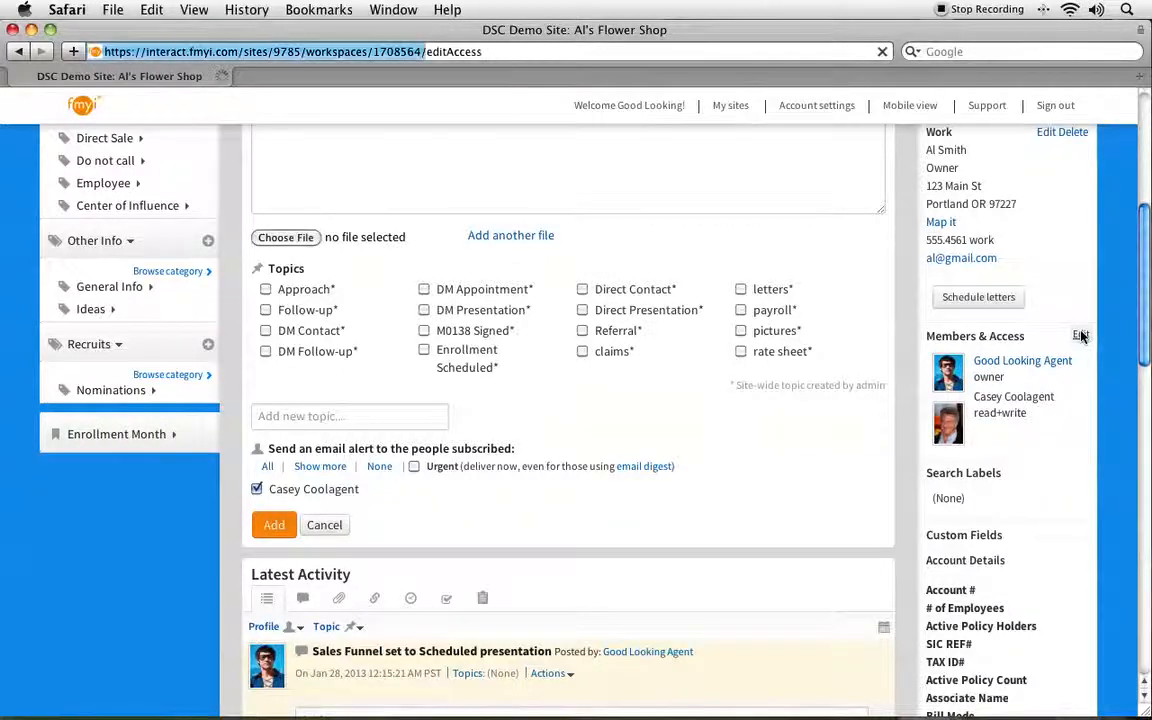
scroll(530, 391, down, 10)
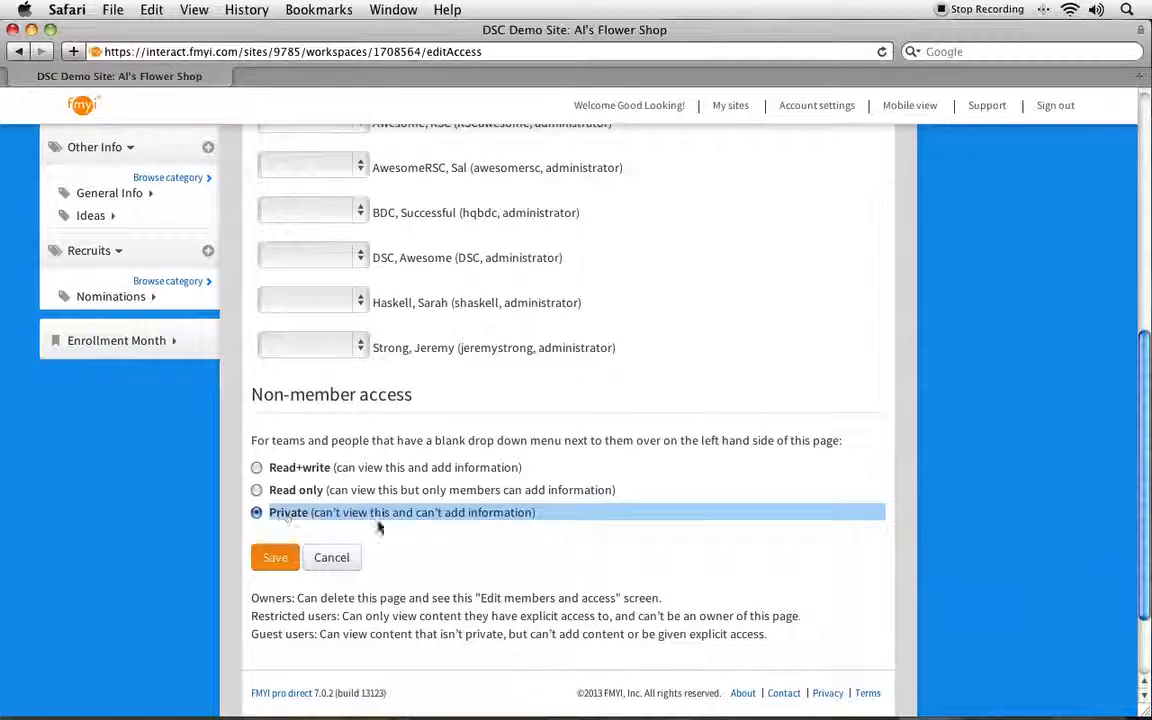
click(345, 562)
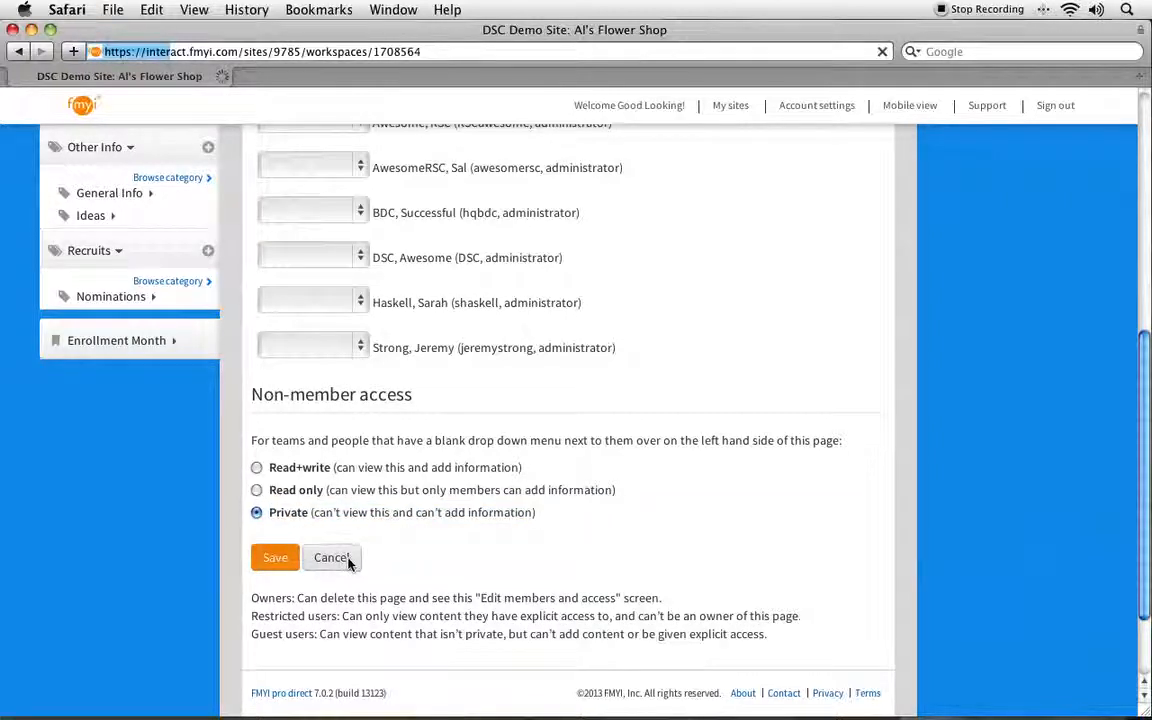
scroll(560, 357, down, 3)
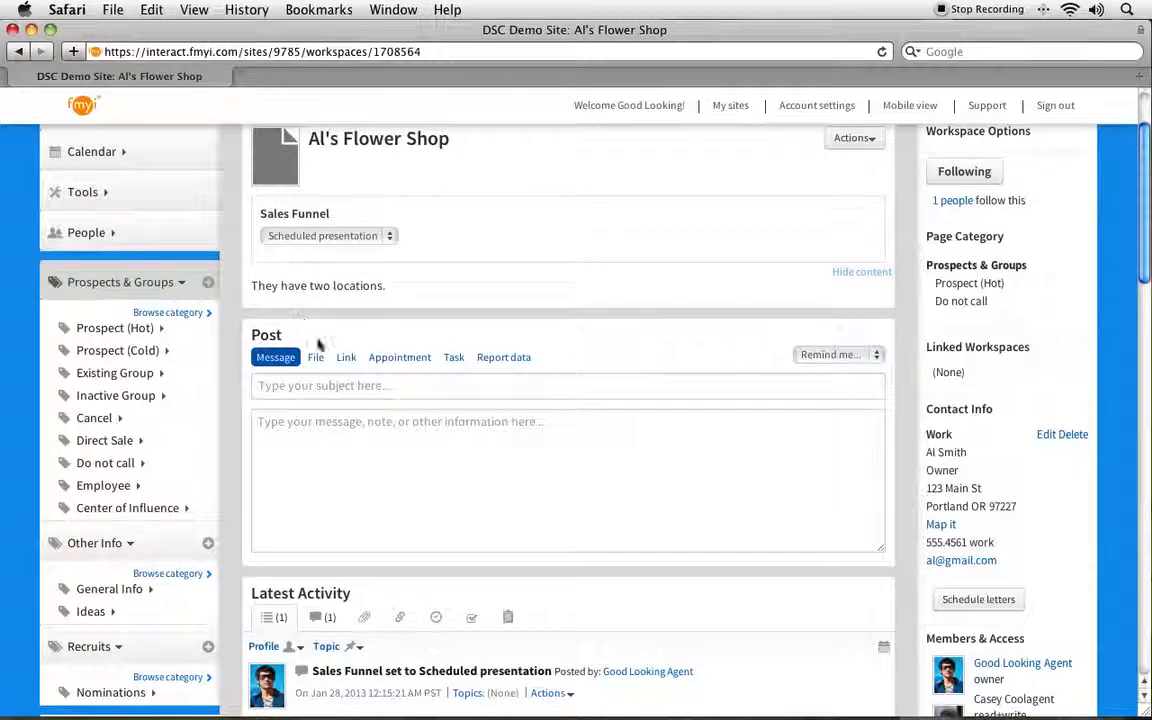
click(820, 356)
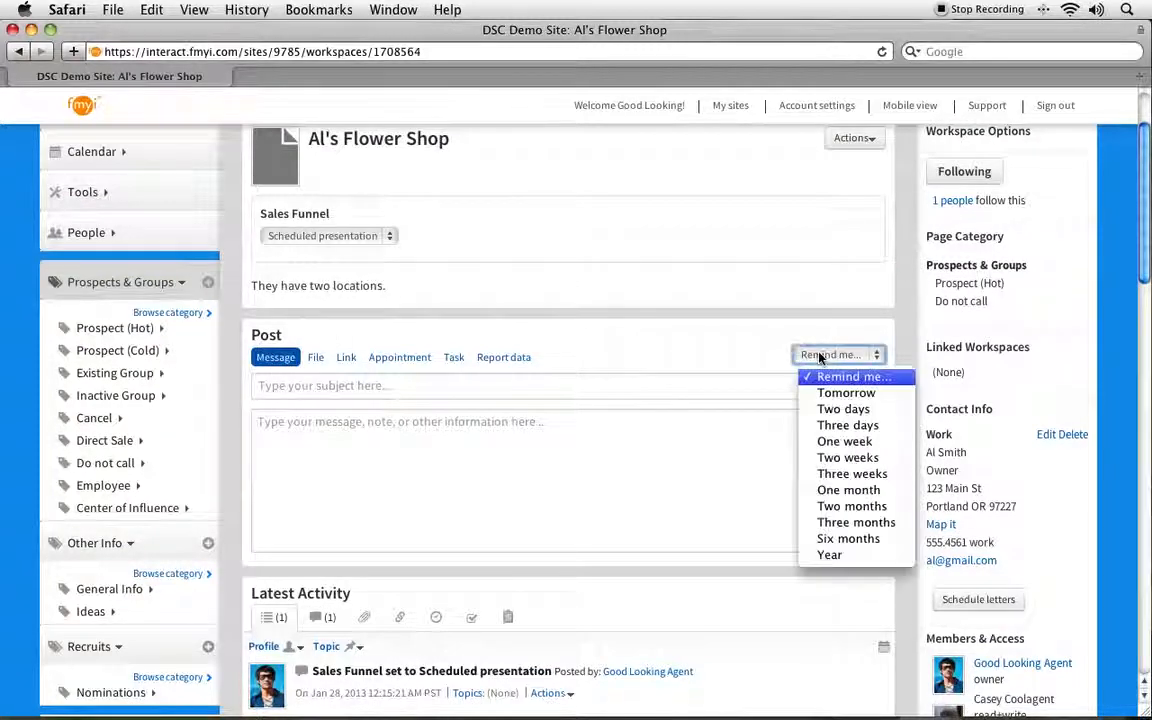
Step: Add a task to call the shop owner, reminded in one week at 8 AM
click(832, 441)
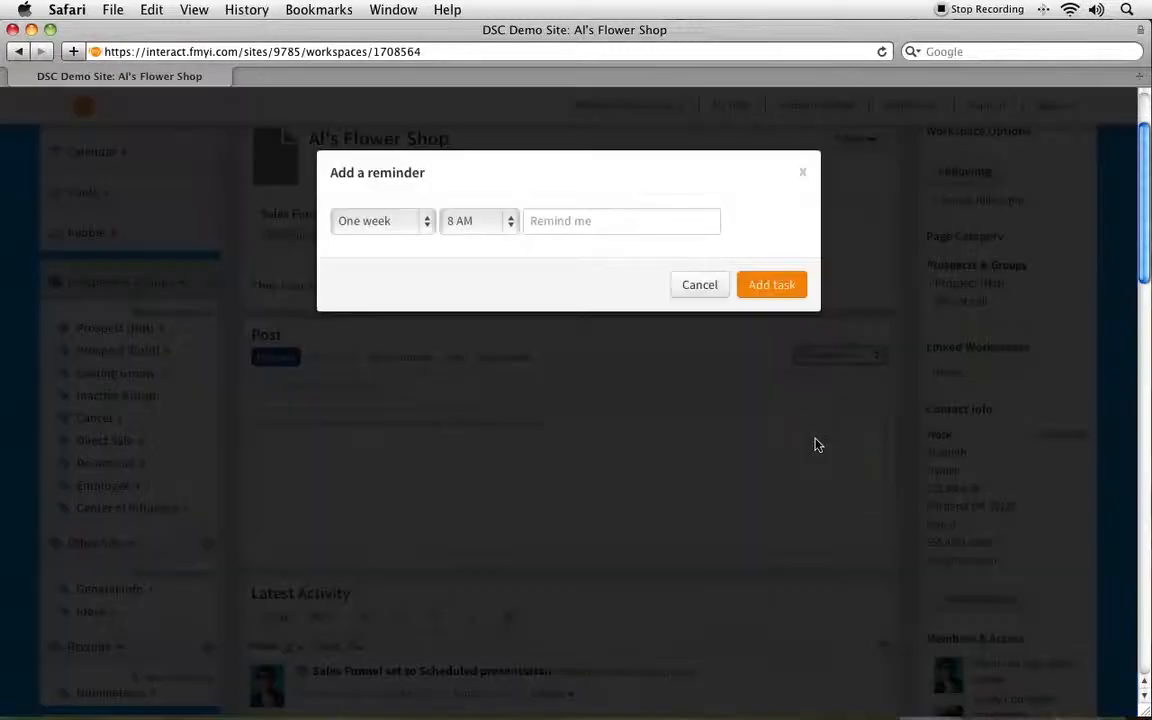
click(635, 218)
text(Call Al)
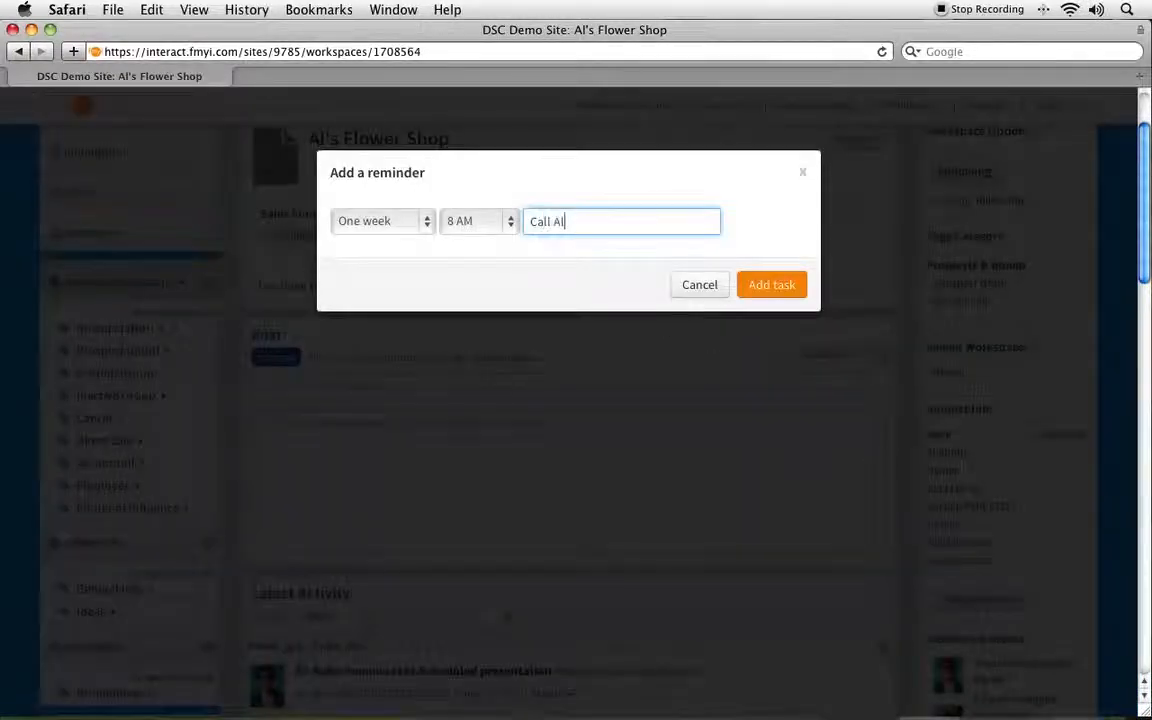
click(488, 221)
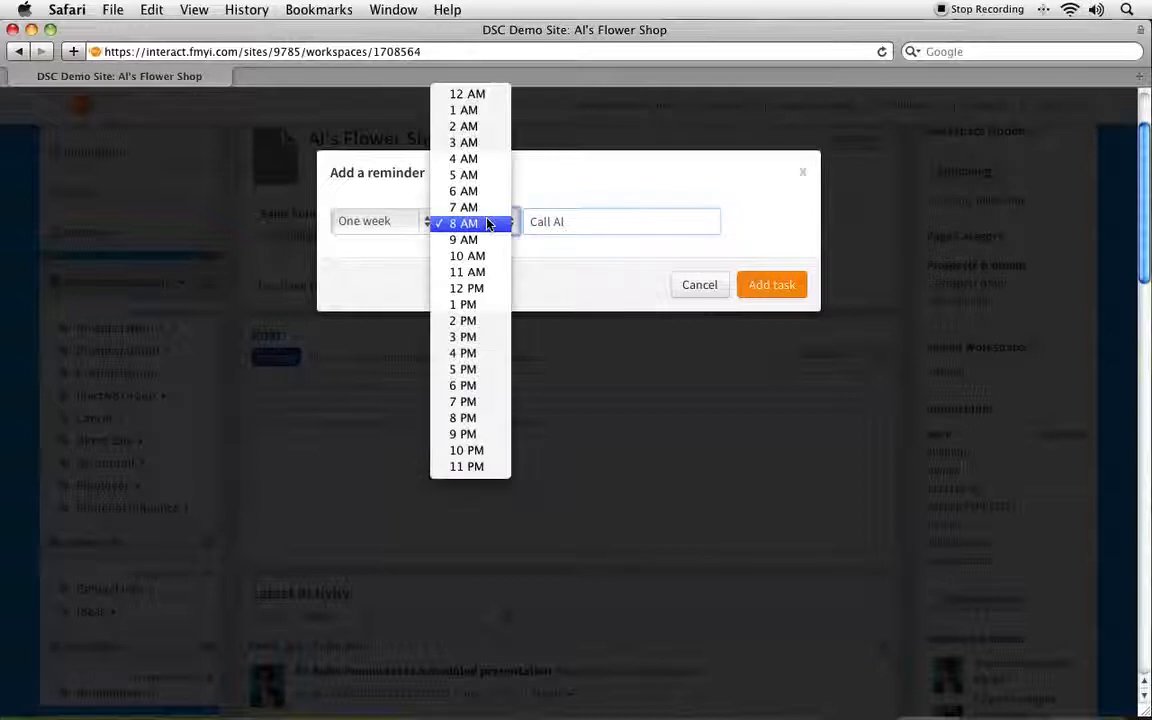
click(488, 223)
click(780, 289)
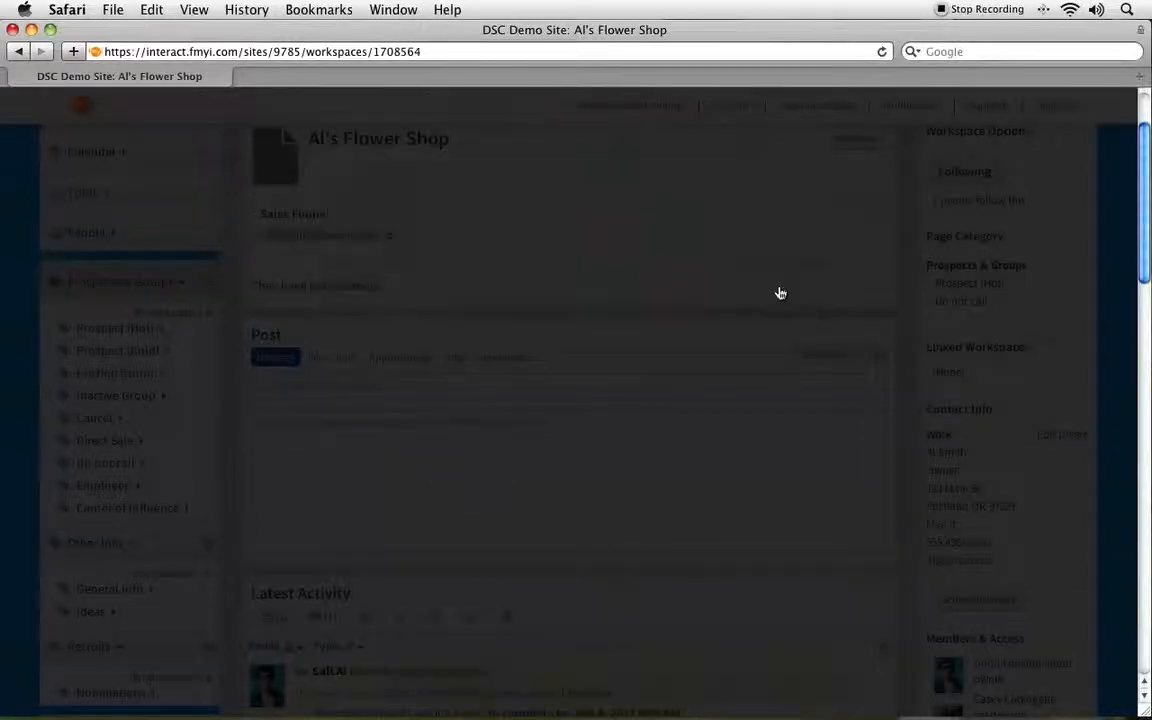
scroll(780, 292, down, 5)
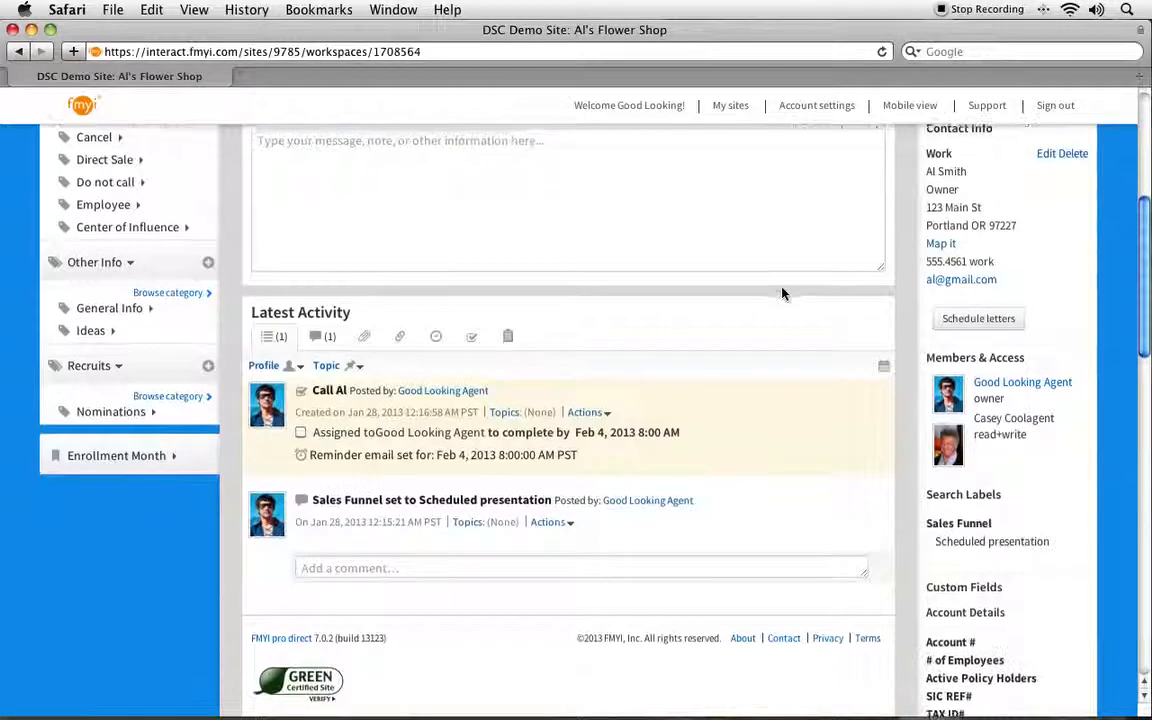
Step: Check off the call task so it shows Completed on Jan 28, 2013
drag(304, 388, 492, 388)
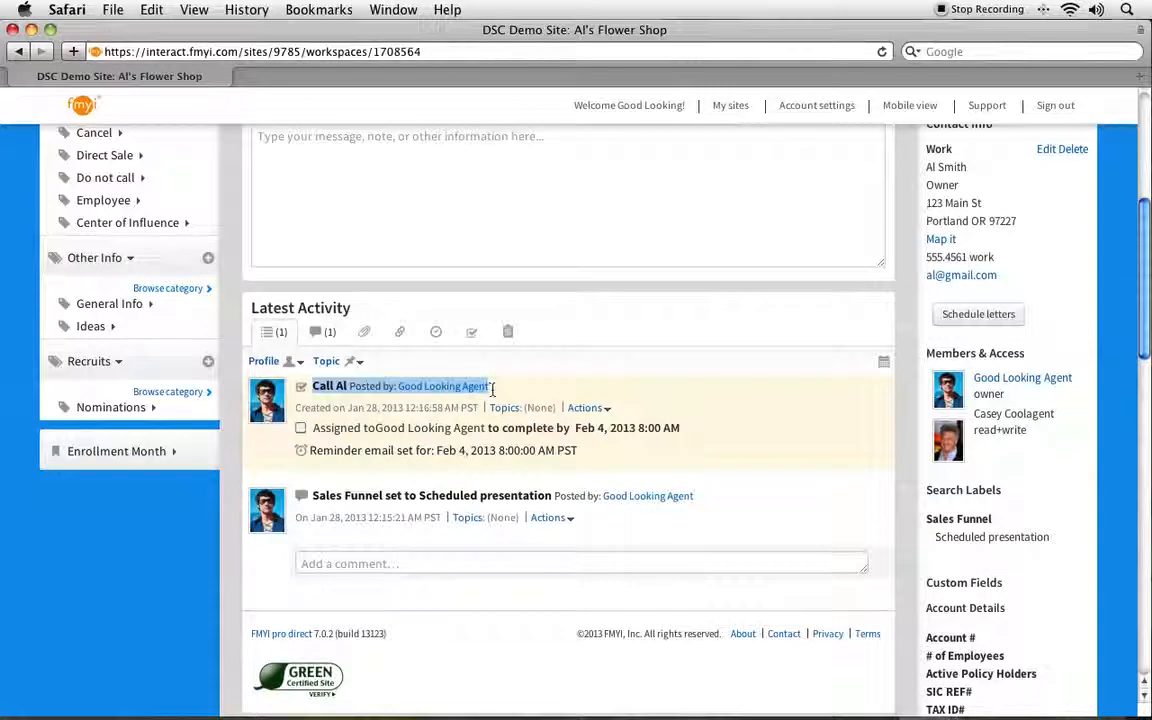
click(518, 393)
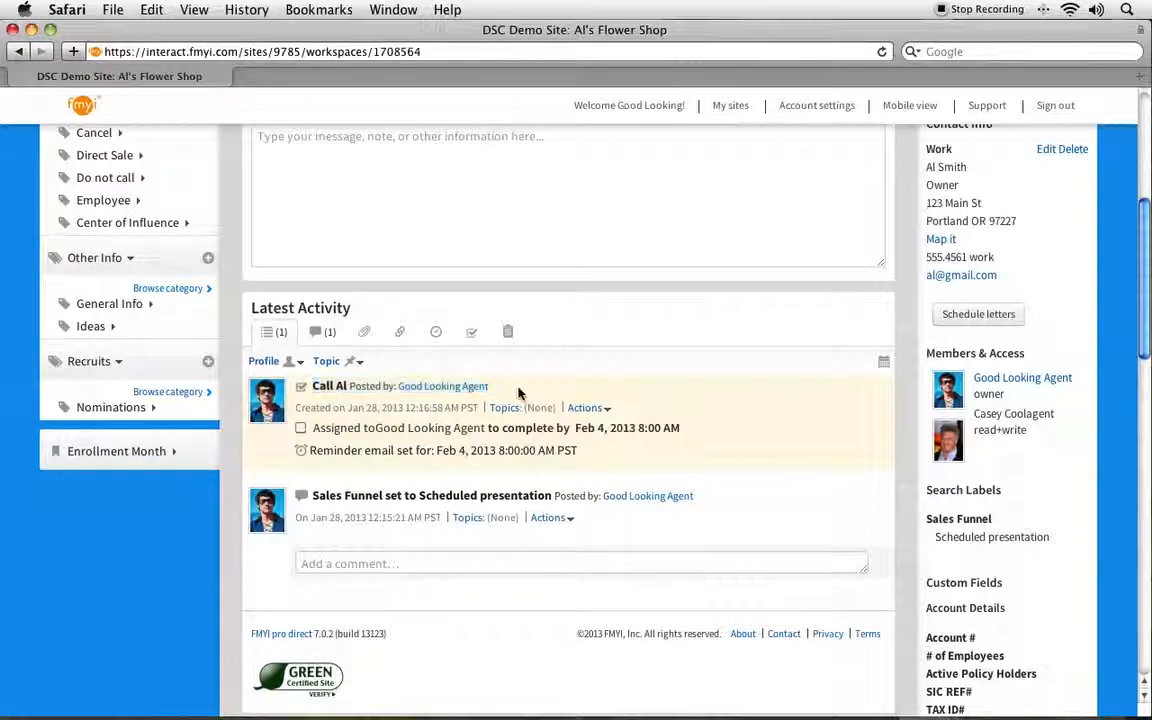
click(301, 430)
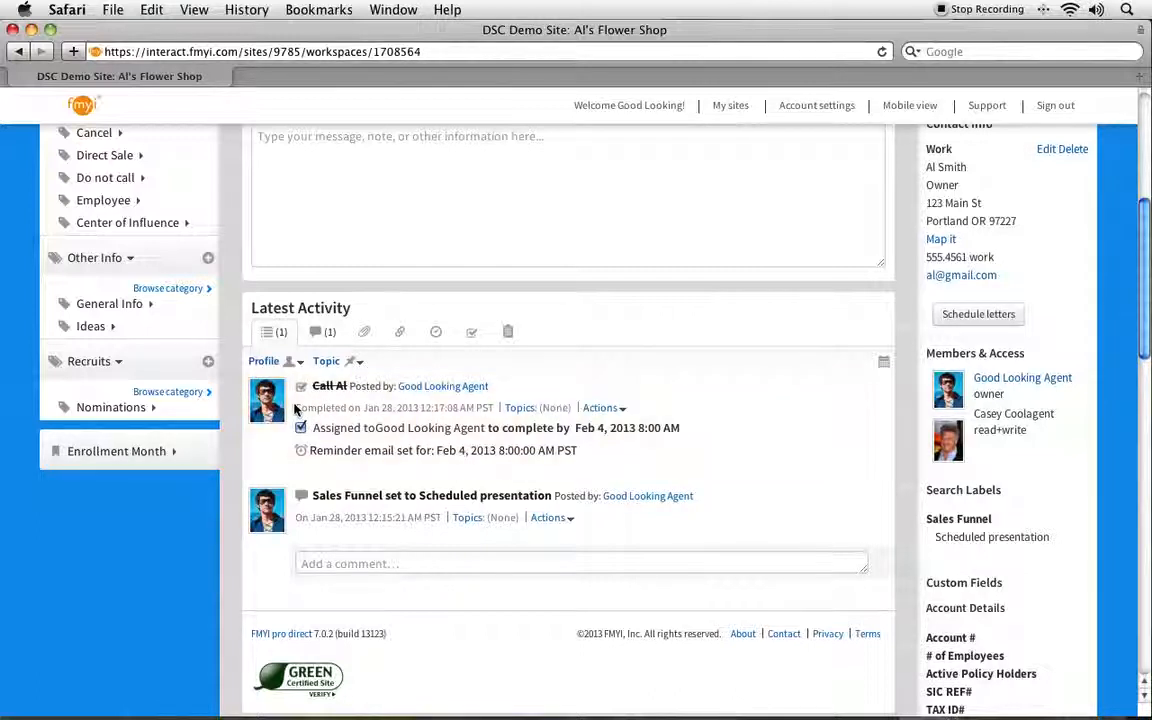
drag(295, 407, 498, 410)
click(520, 397)
scroll(530, 386, up, 4)
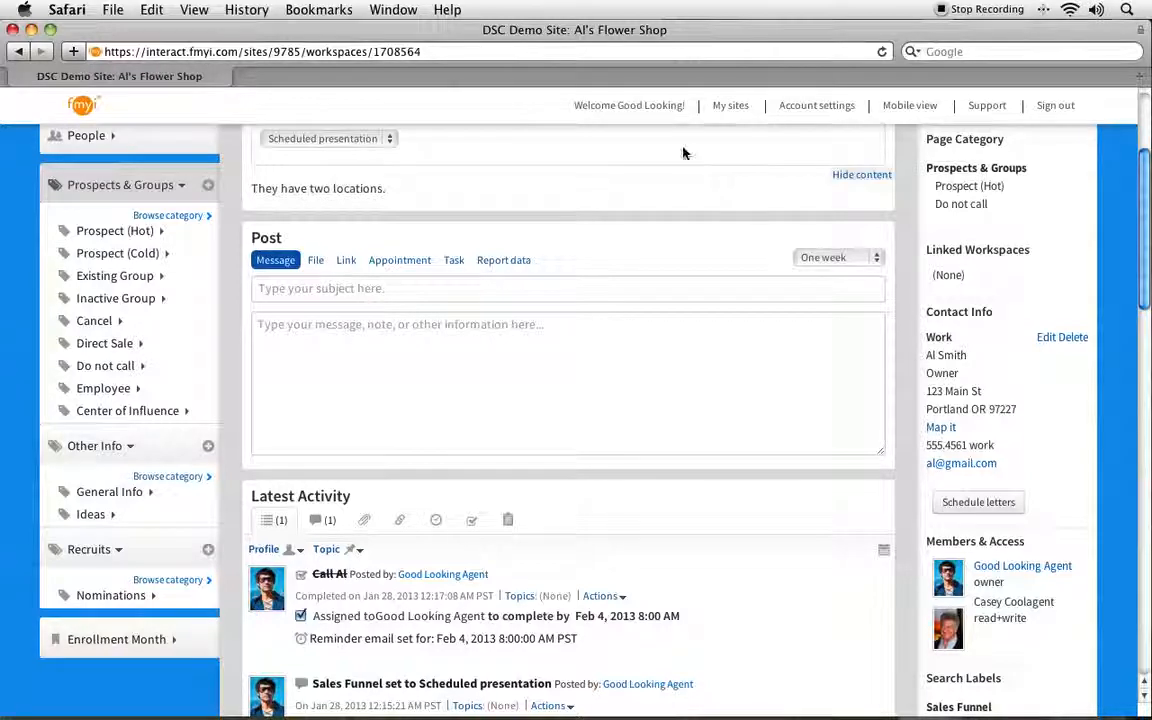
Step: Start a 'Get paperwork ready' task due 2013-01-30
click(454, 262)
click(342, 310)
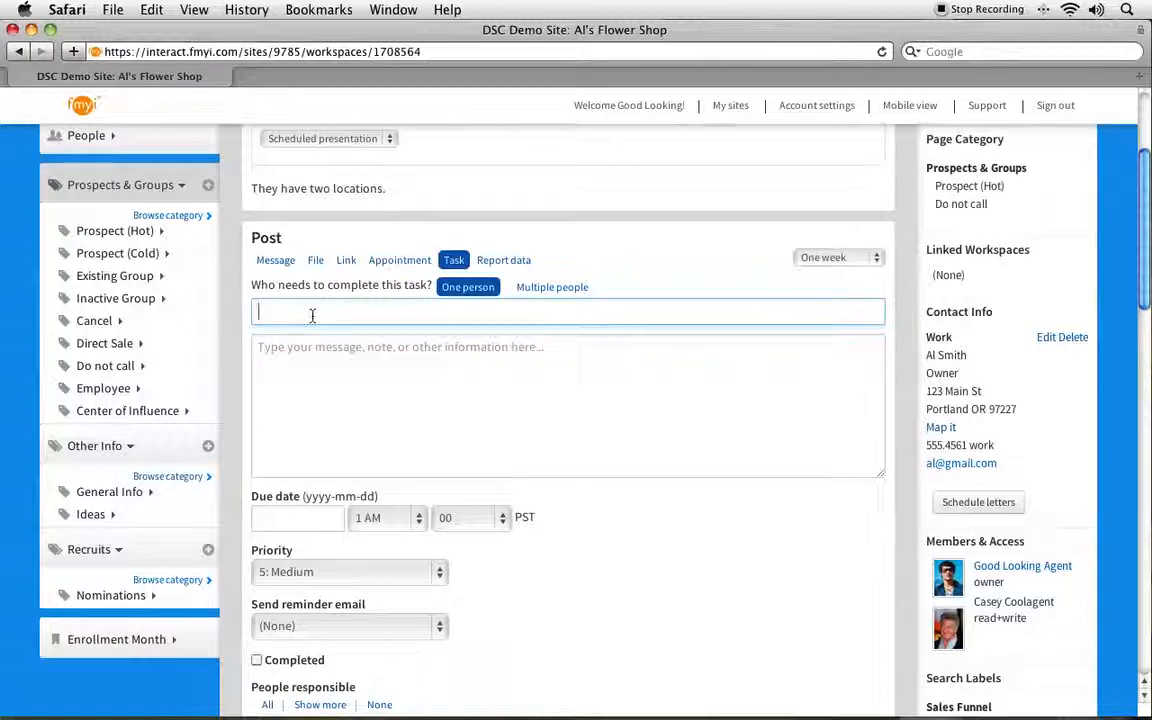
text(t paperwork ready)
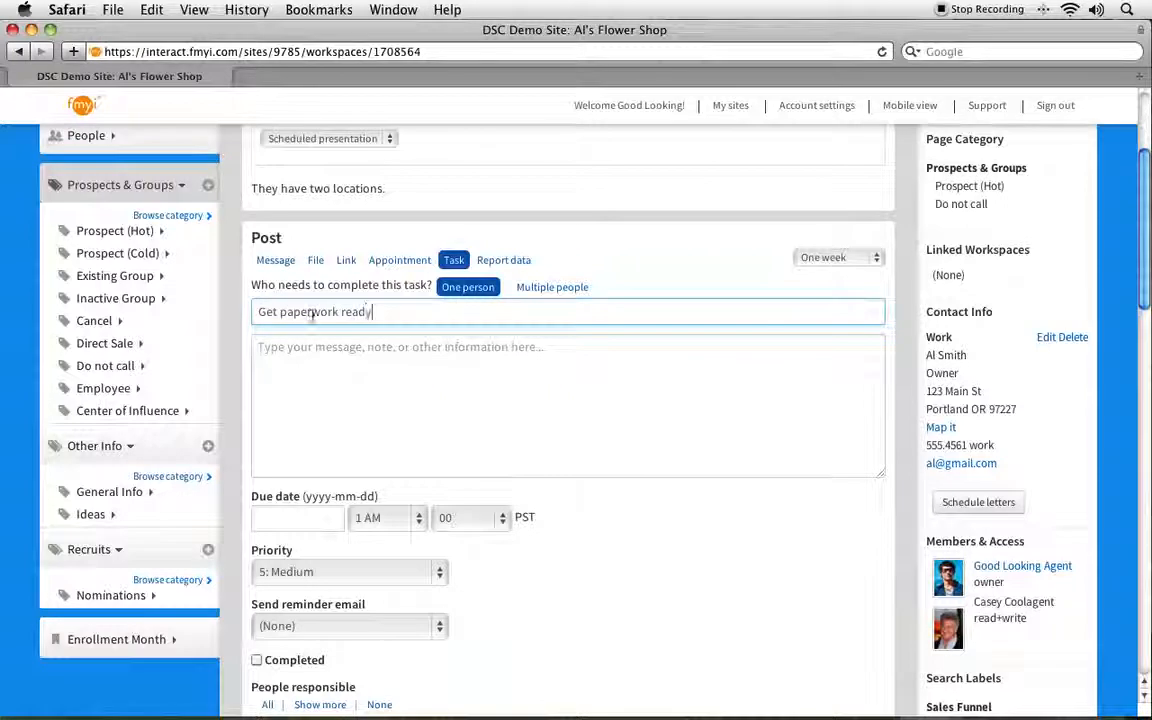
scroll(289, 246, down, 5)
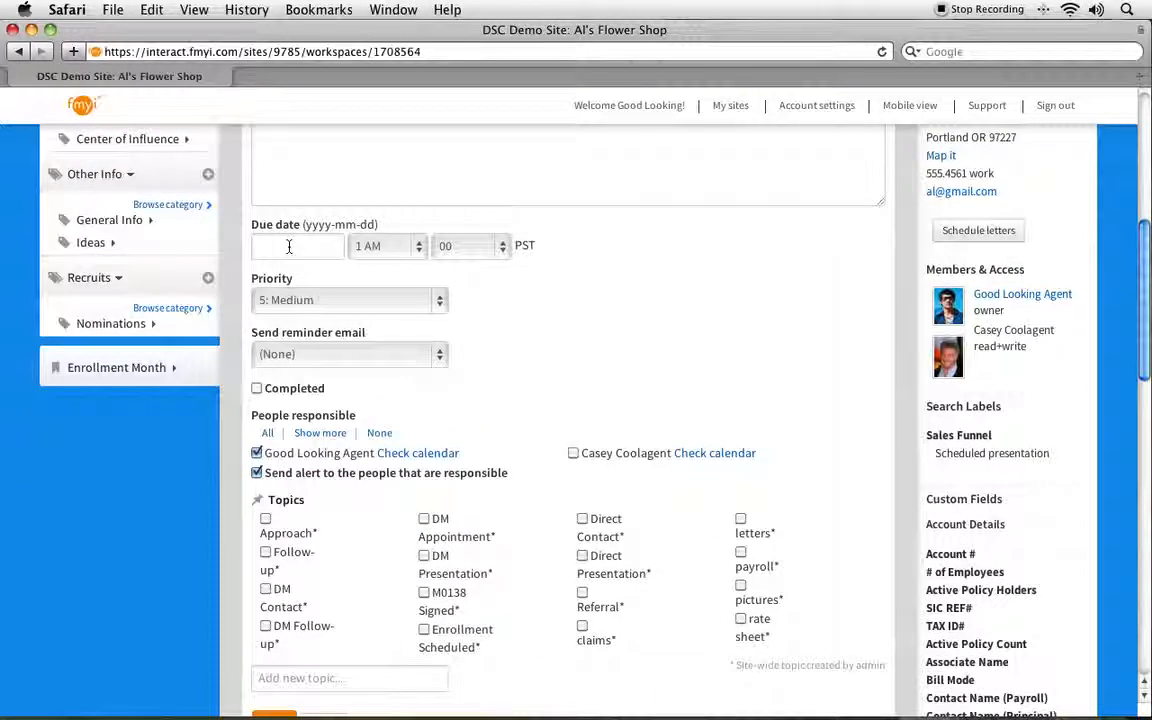
click(289, 246)
click(379, 450)
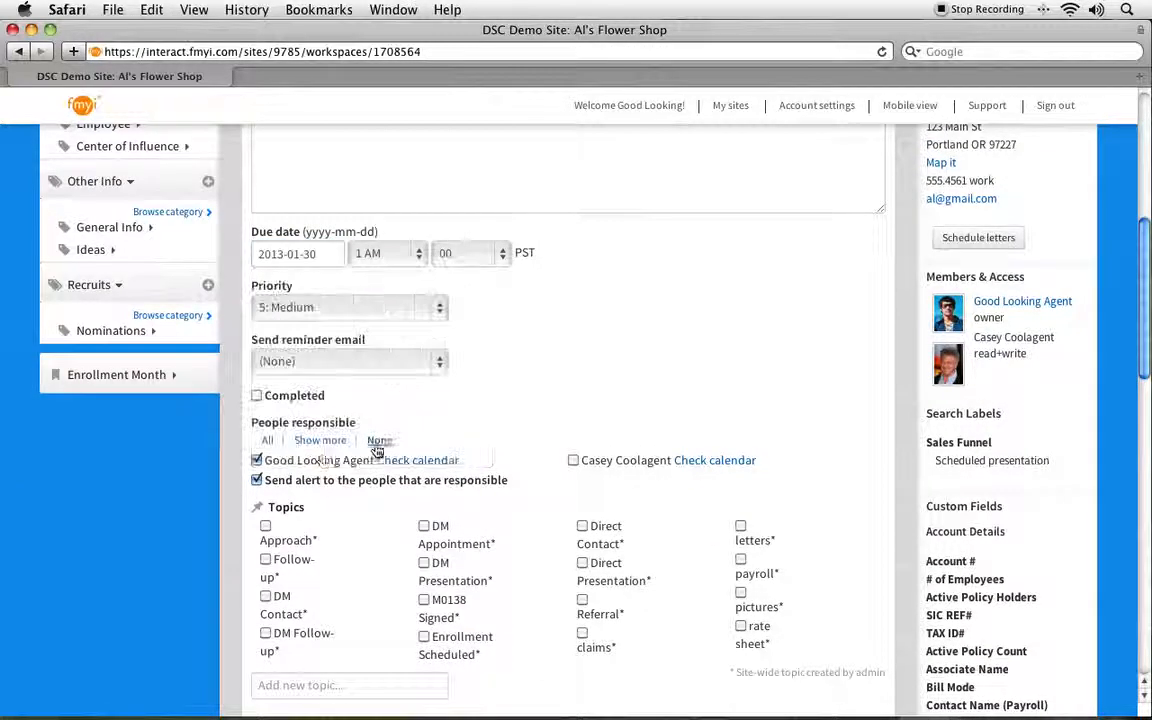
Step: Add a second responsible member and a one-hour-earlier reminder e-mail, post the task, then switch to Message
click(573, 461)
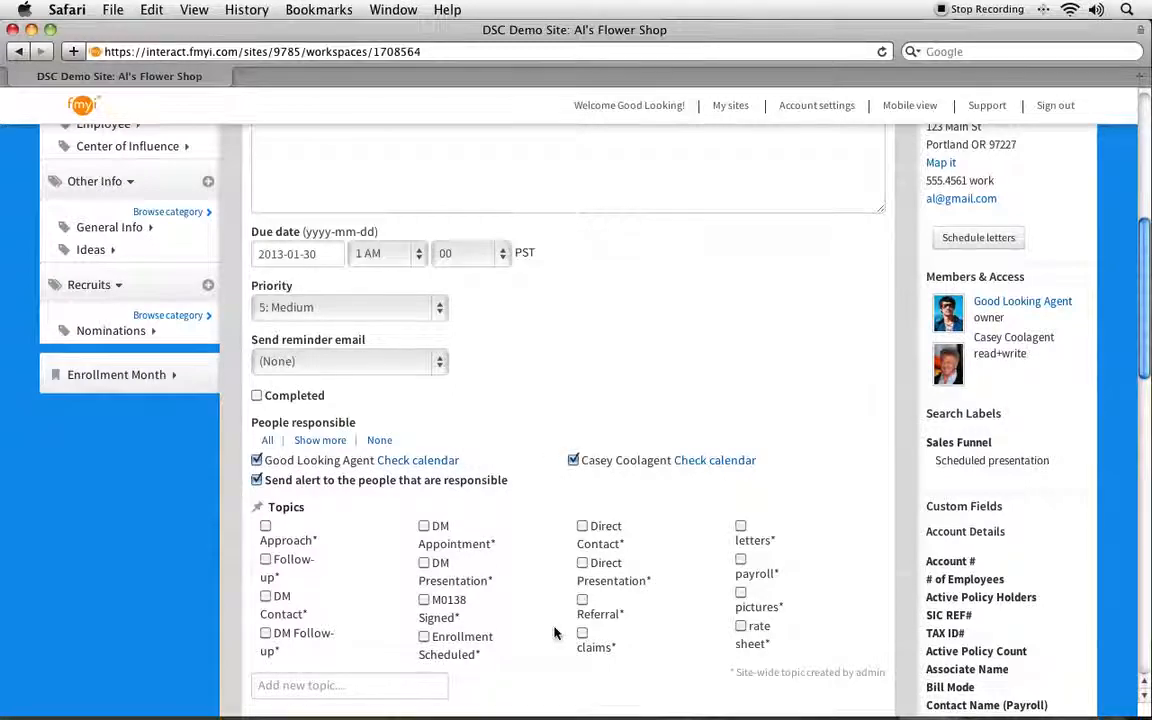
scroll(553, 630, down, 4)
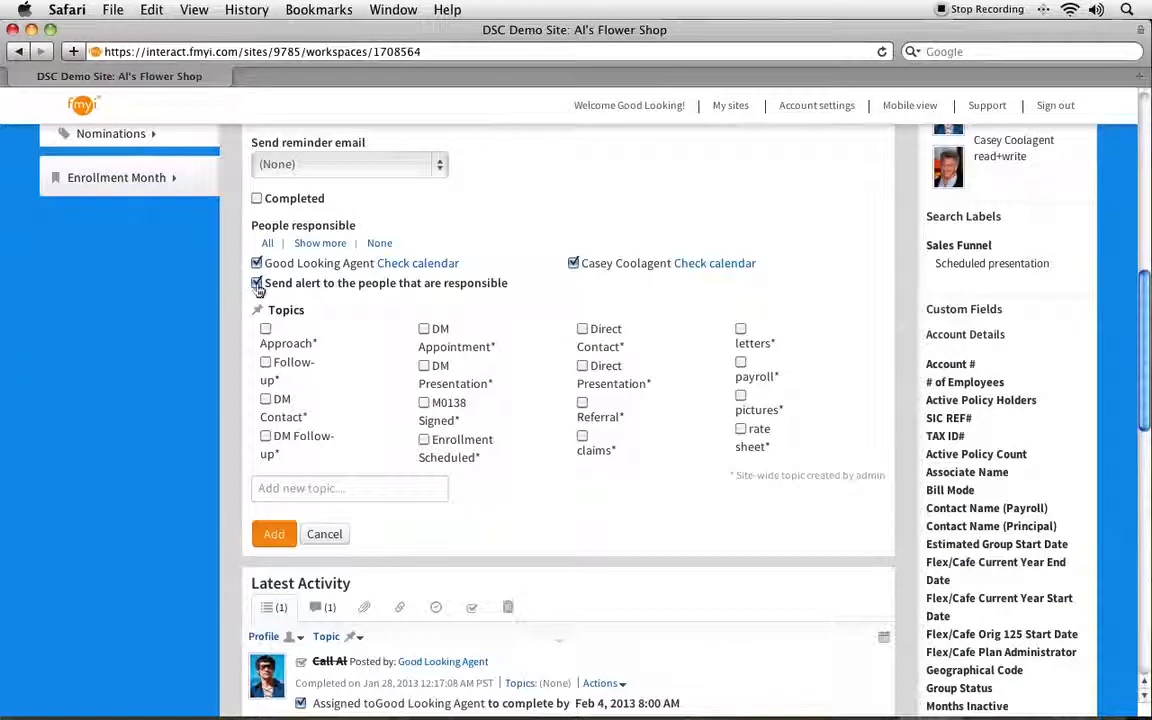
drag(505, 286, 262, 287)
click(573, 287)
scroll(564, 292, up, 1)
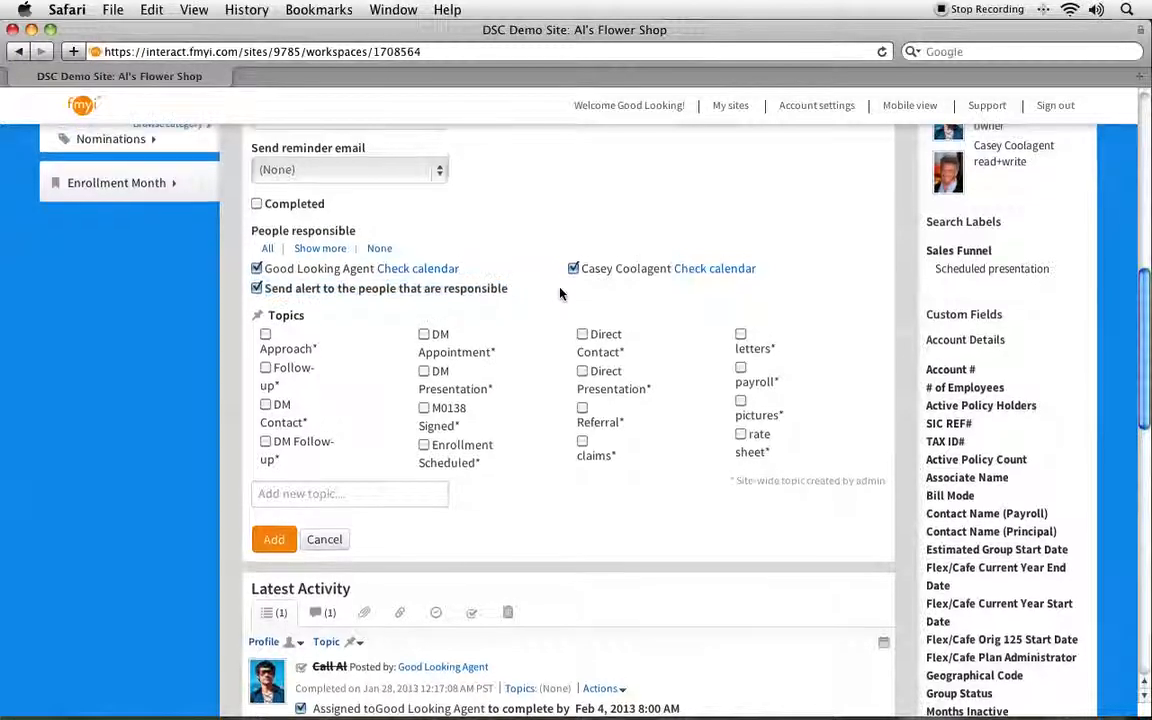
click(281, 173)
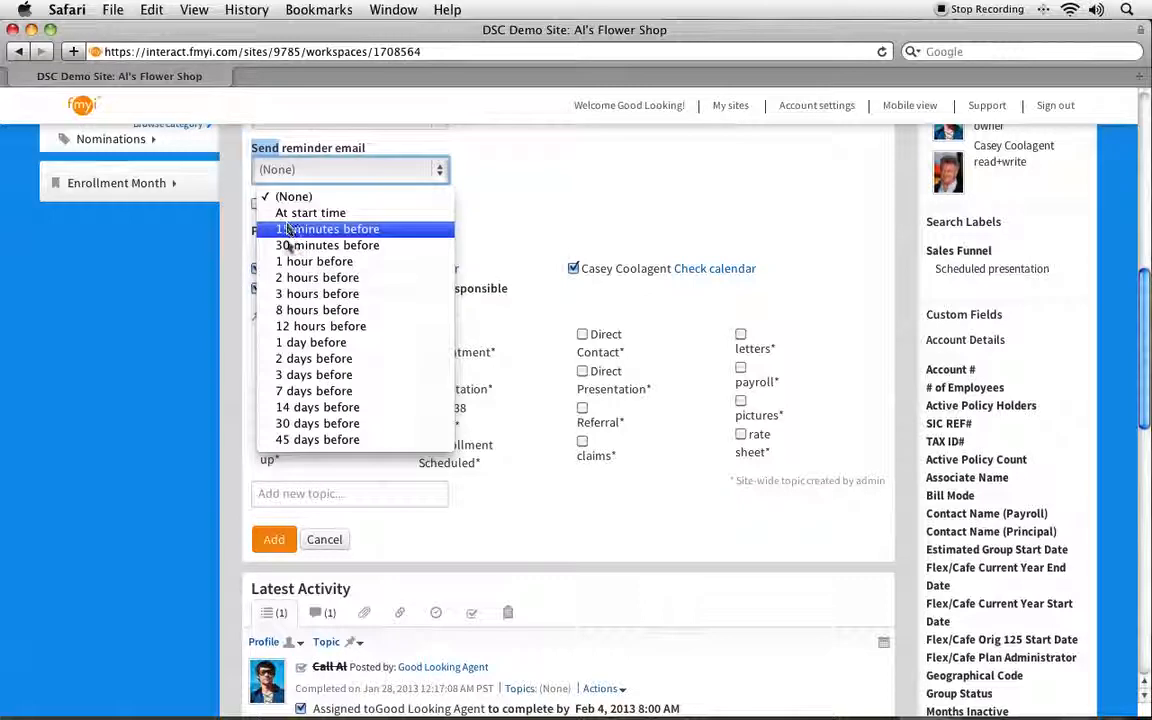
click(287, 263)
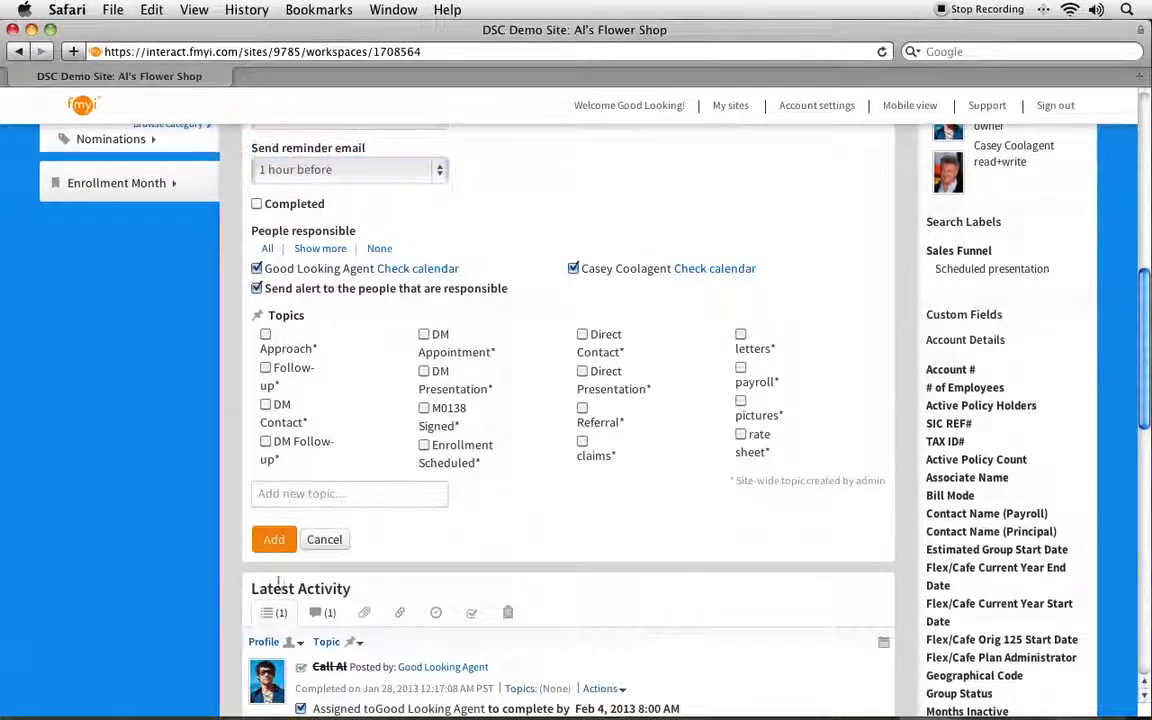
click(272, 541)
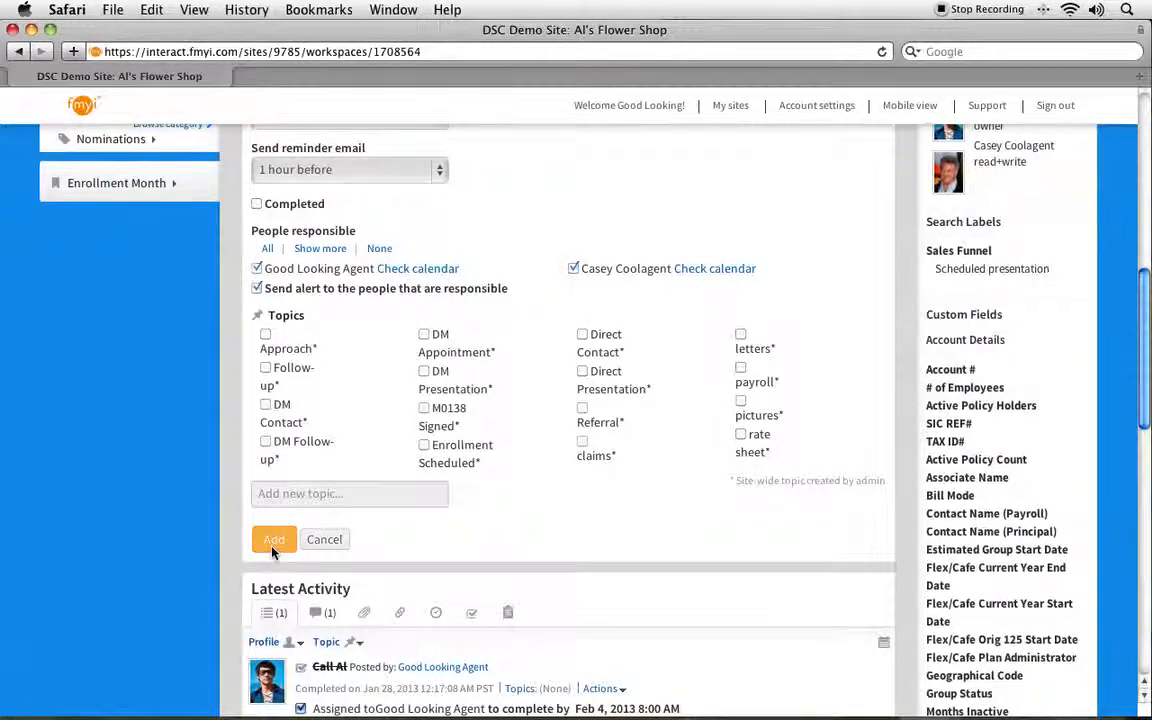
scroll(466, 372, up, 8)
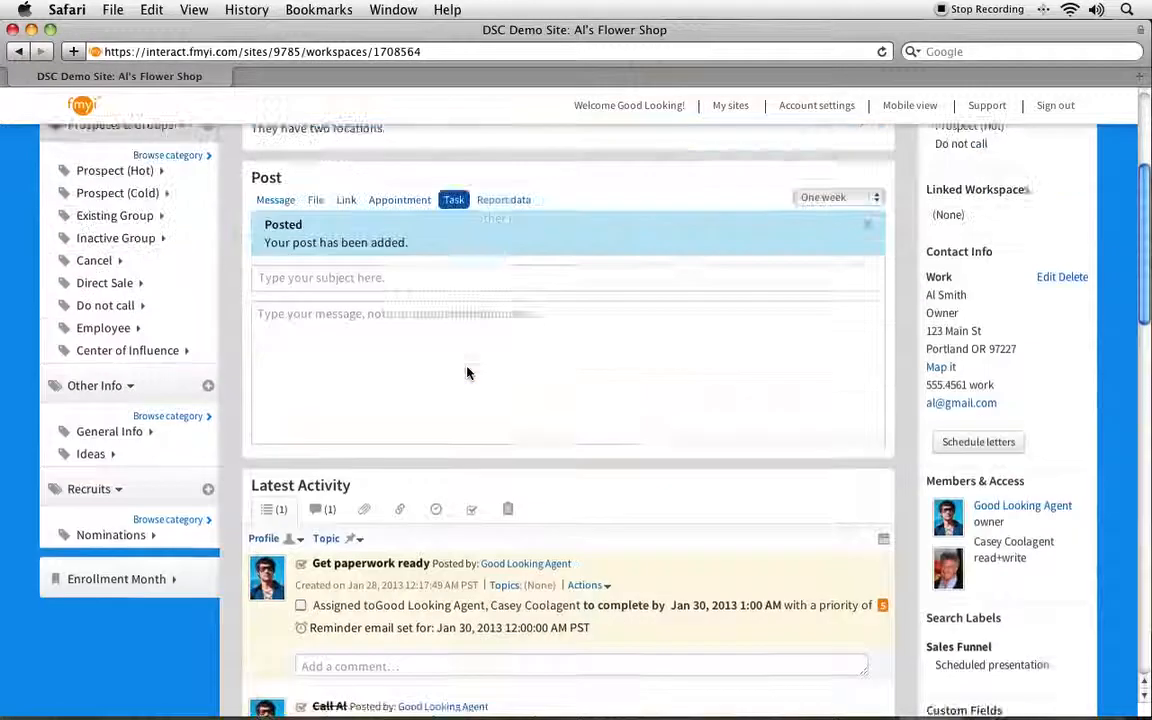
click(290, 272)
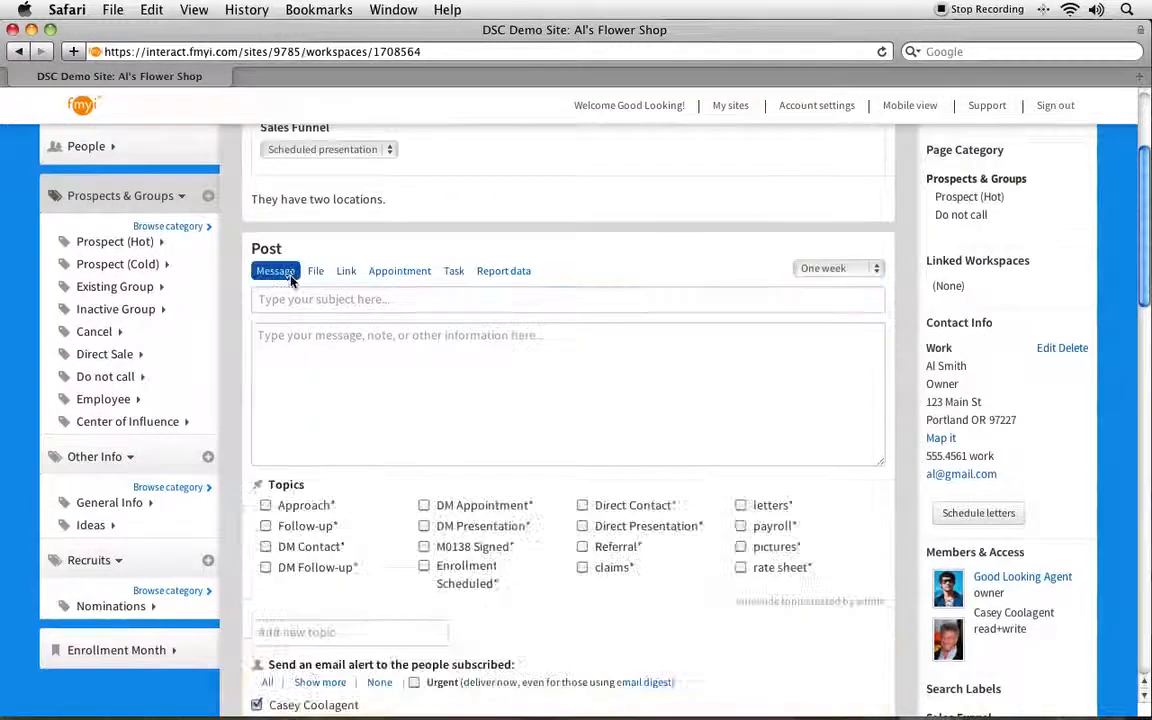
Step: Draft a message titled 'Talked to Al on the phone' with an extra alert recipient, then cancel it
click(304, 302)
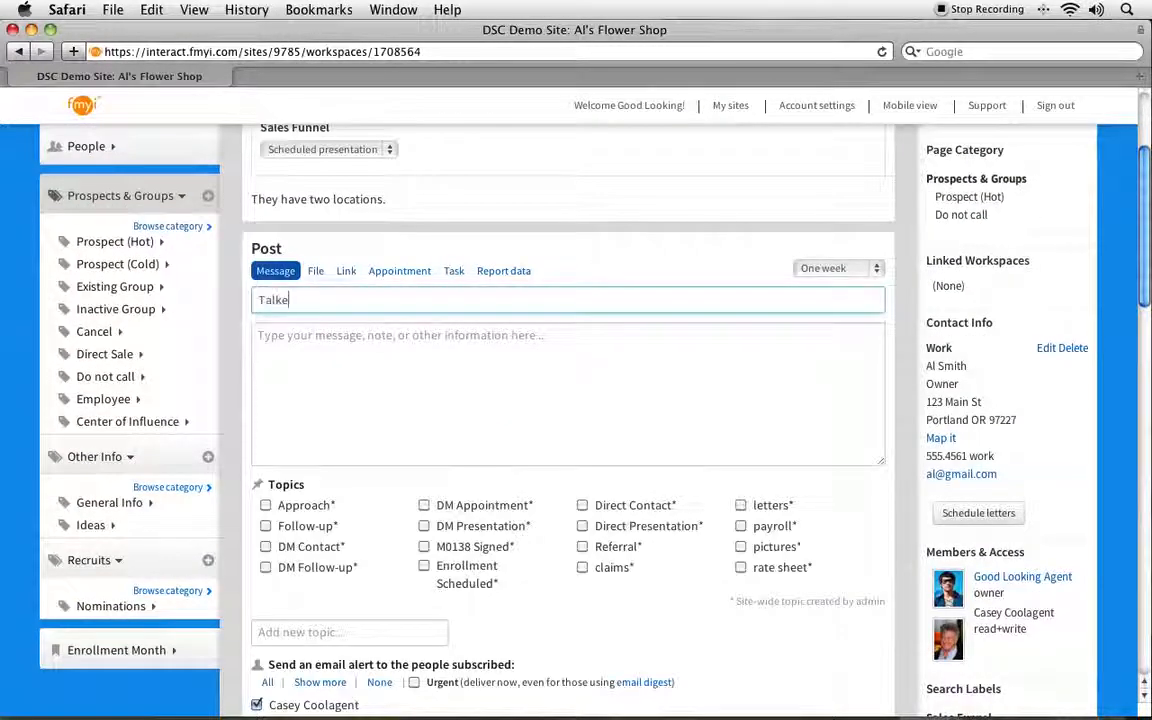
text(Talked to Al on the phone)
scroll(290, 470, down, 3)
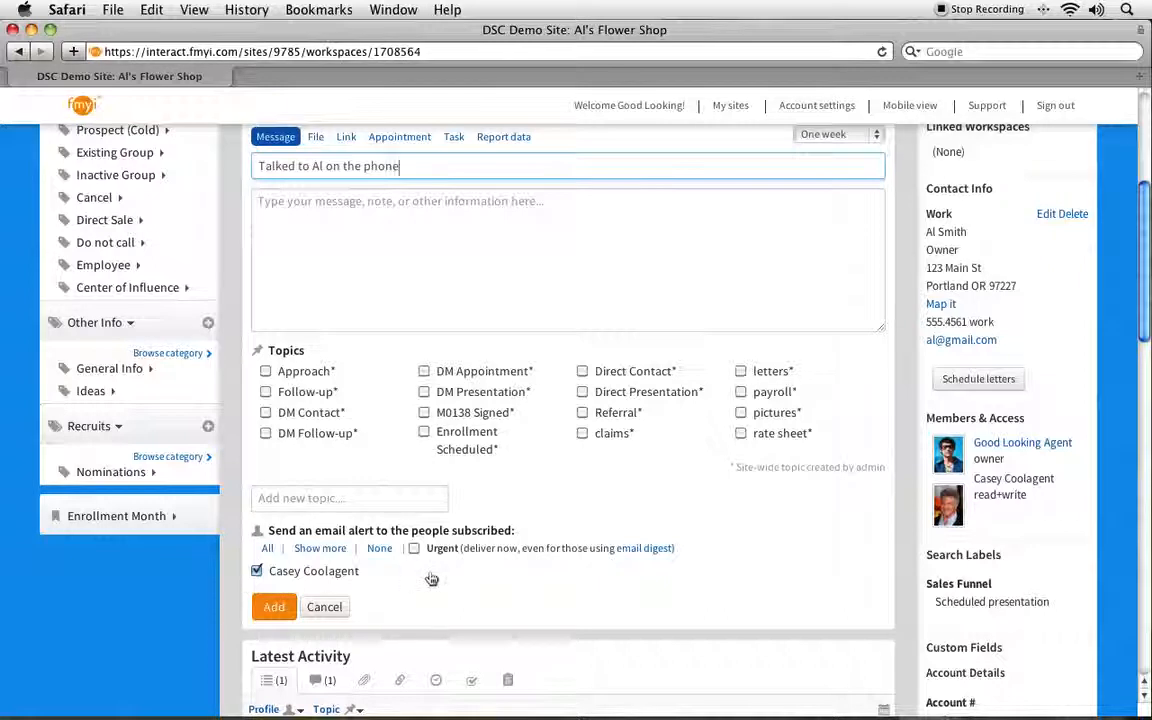
click(322, 548)
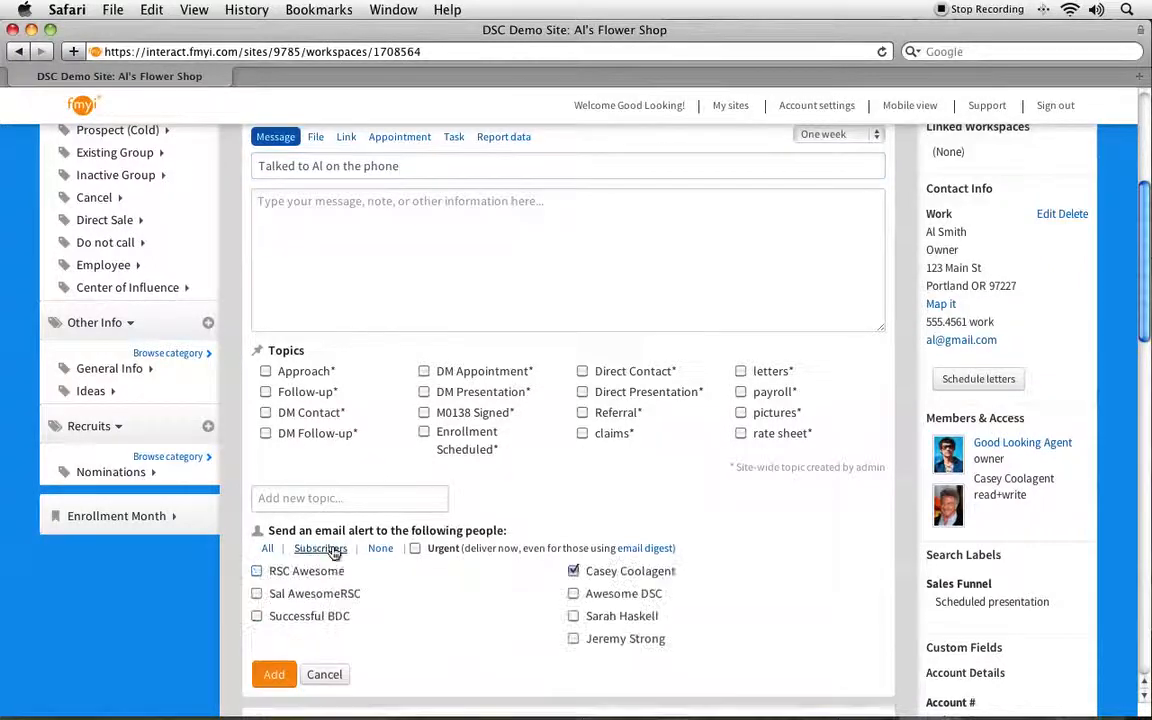
click(574, 572)
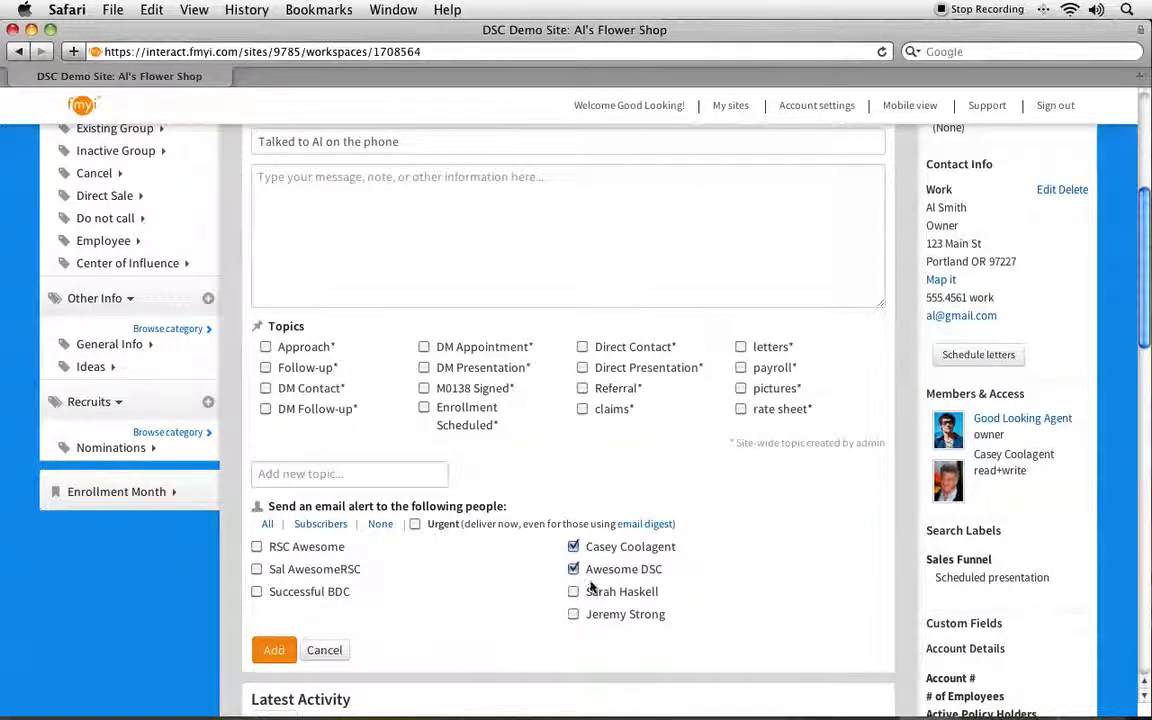
click(327, 652)
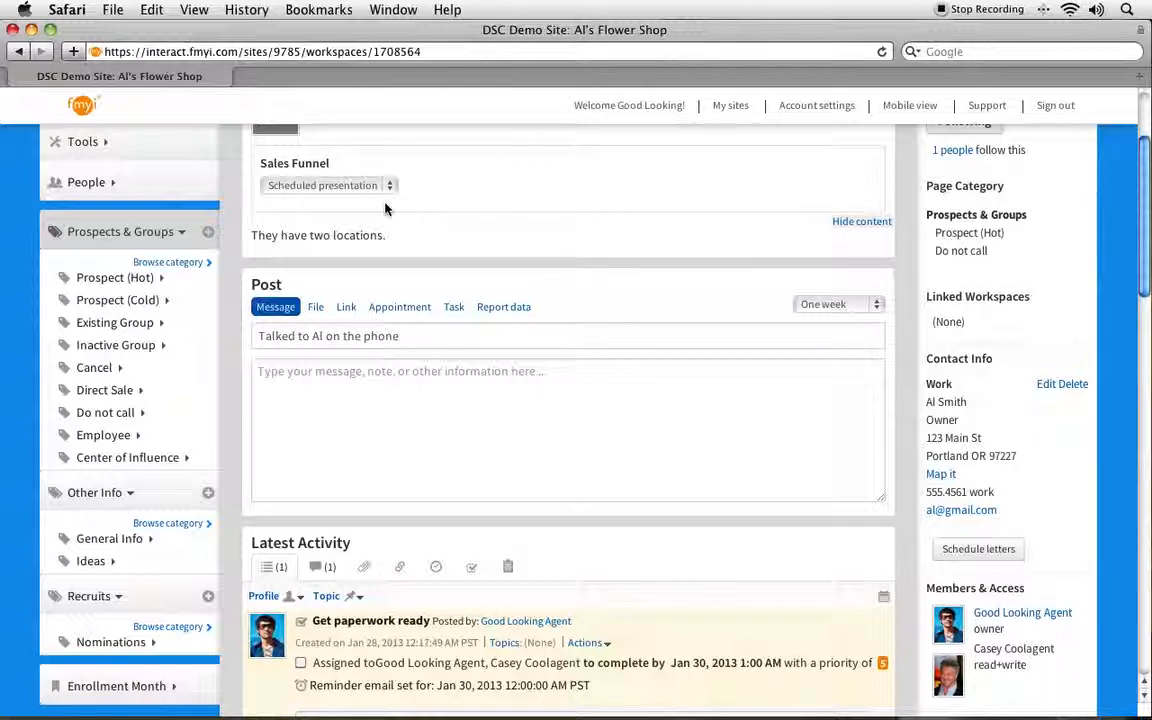
Step: Start an appointment post with the subject 'Meet with Al to go over MO138'
click(399, 312)
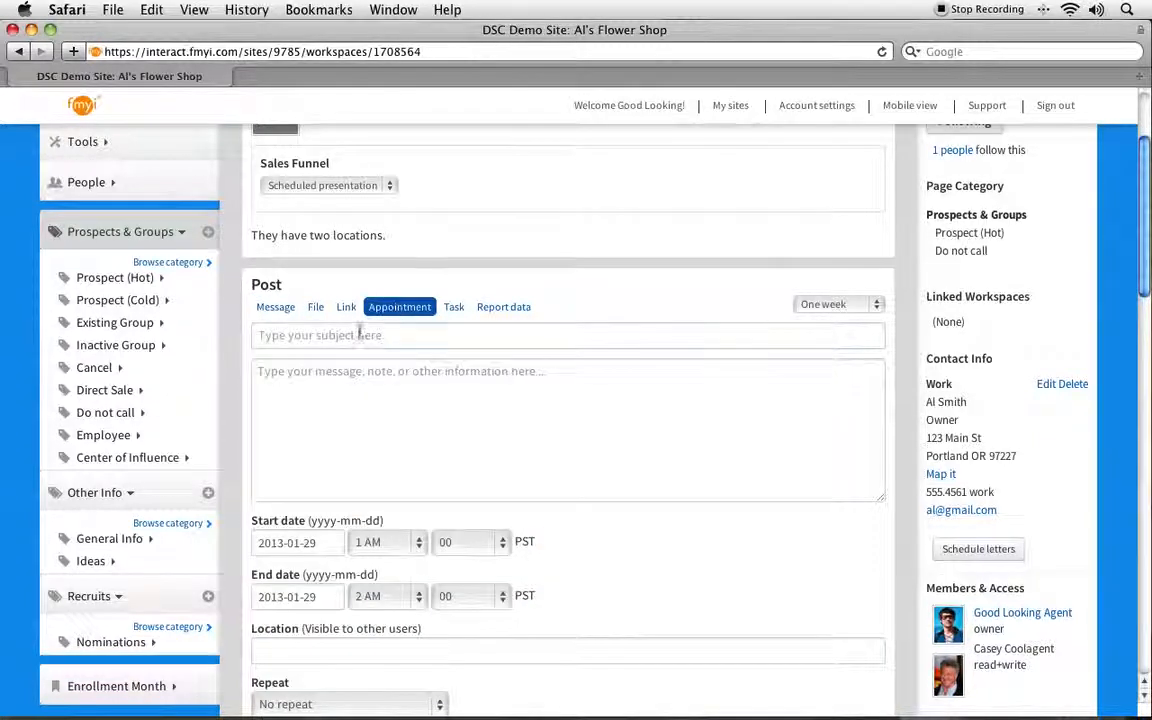
click(352, 335)
text(Meet with Al to go)
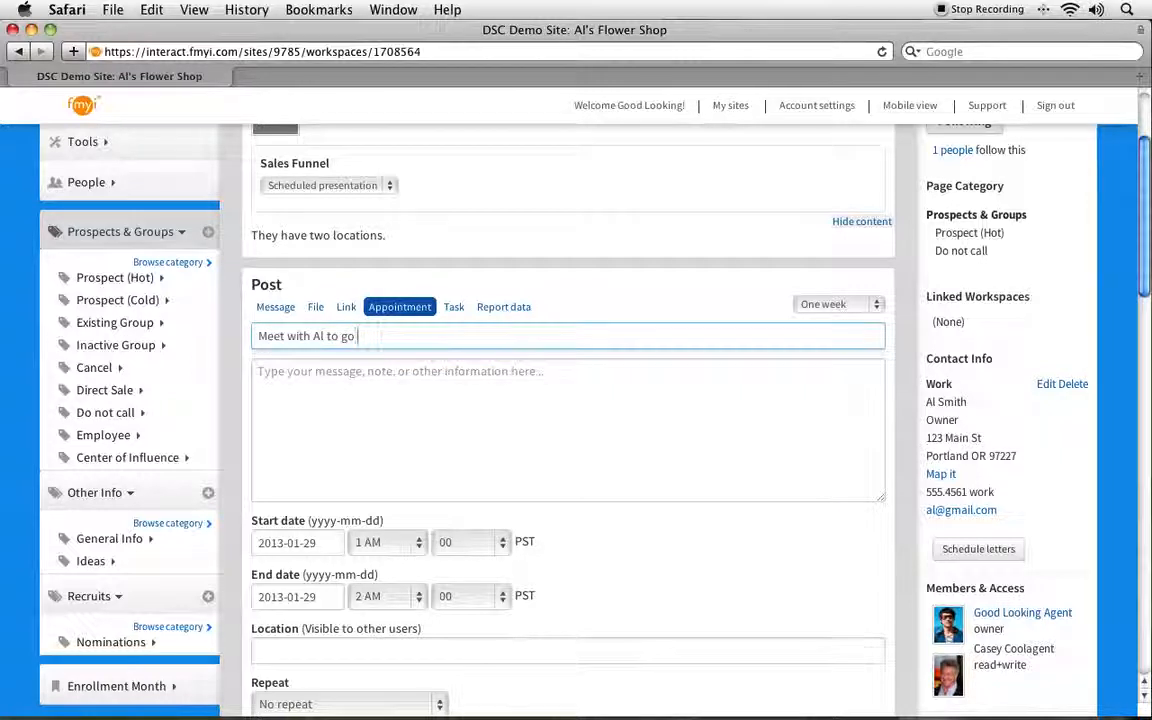
text( over MO138)
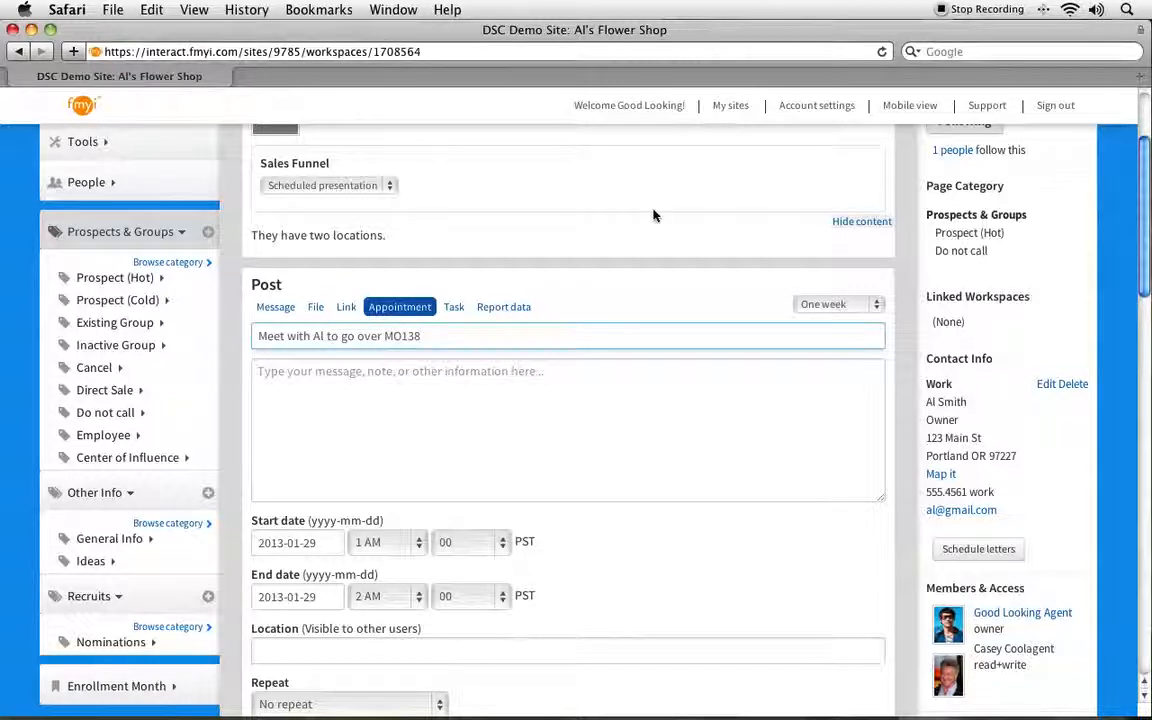
click(586, 437)
Step: Set the appointment to start at 1 PM with a reminder email one hour before
scroll(569, 455, down, 3)
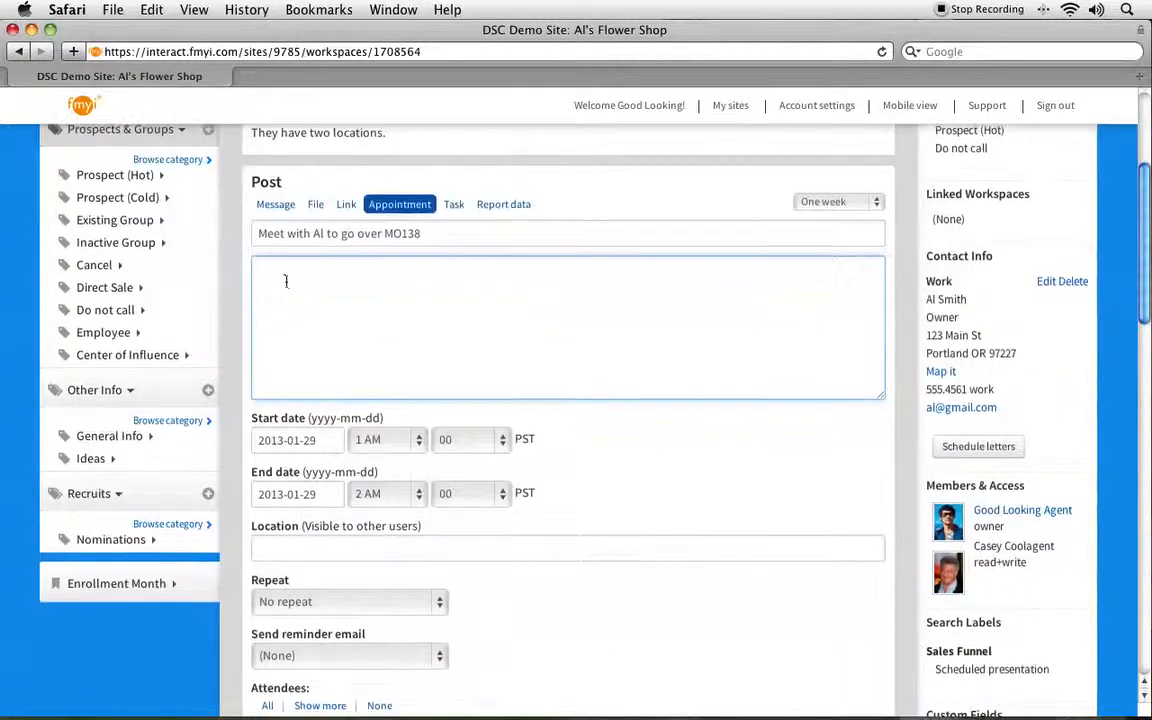
click(360, 443)
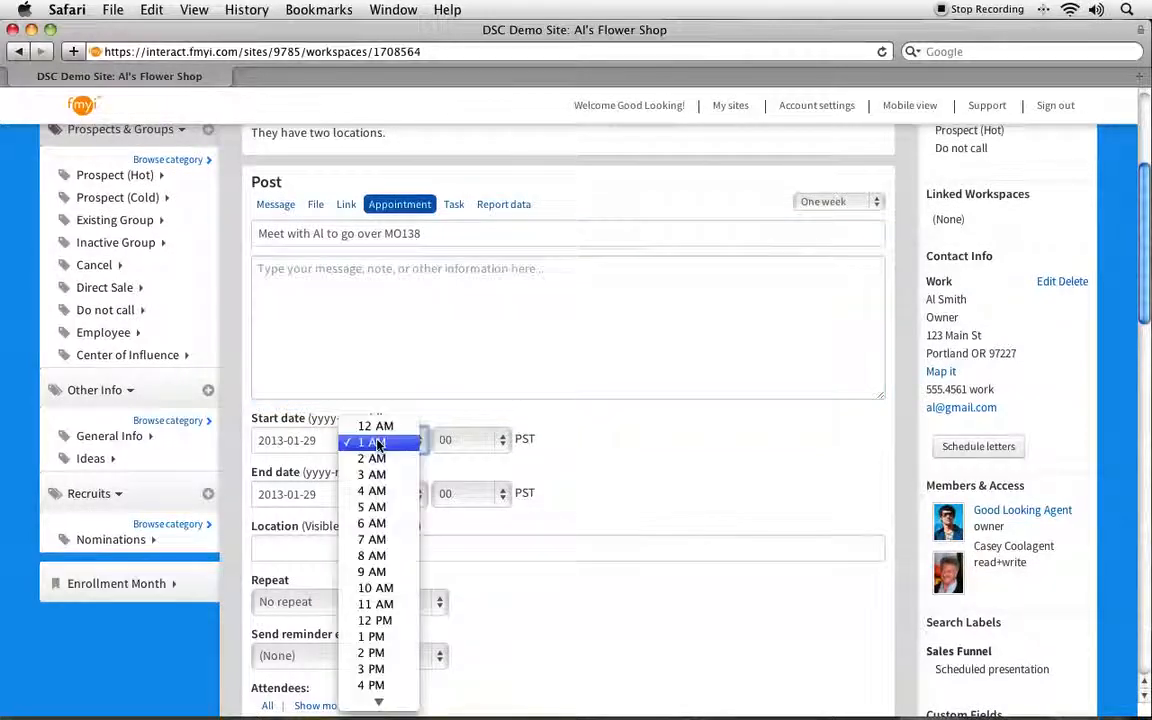
click(371, 636)
scroll(600, 629, down, 2)
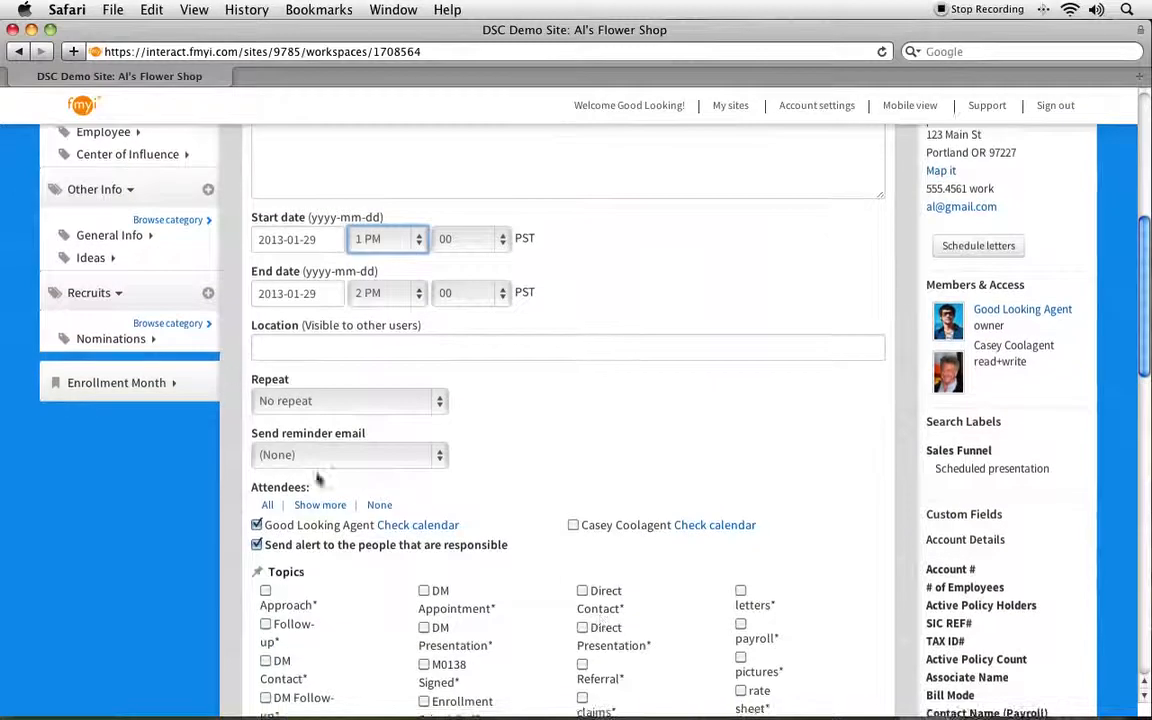
click(300, 455)
click(314, 546)
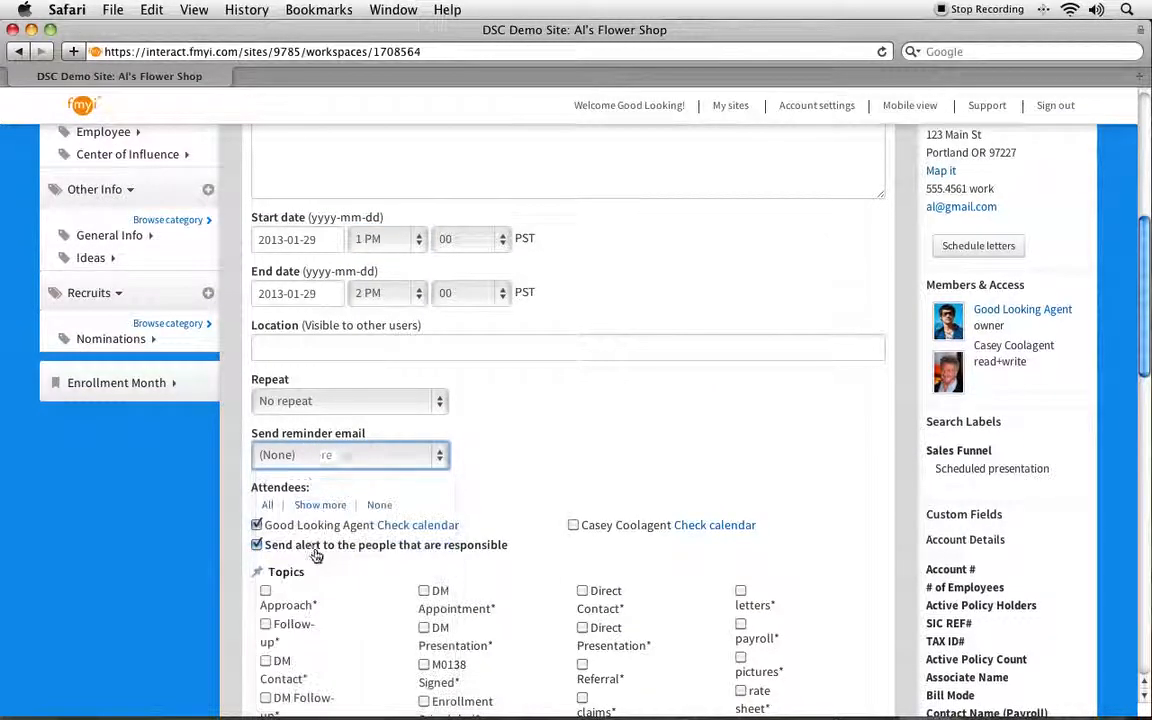
Step: Add the second team member as an attendee and post the appointment
scroll(451, 484, down, 3)
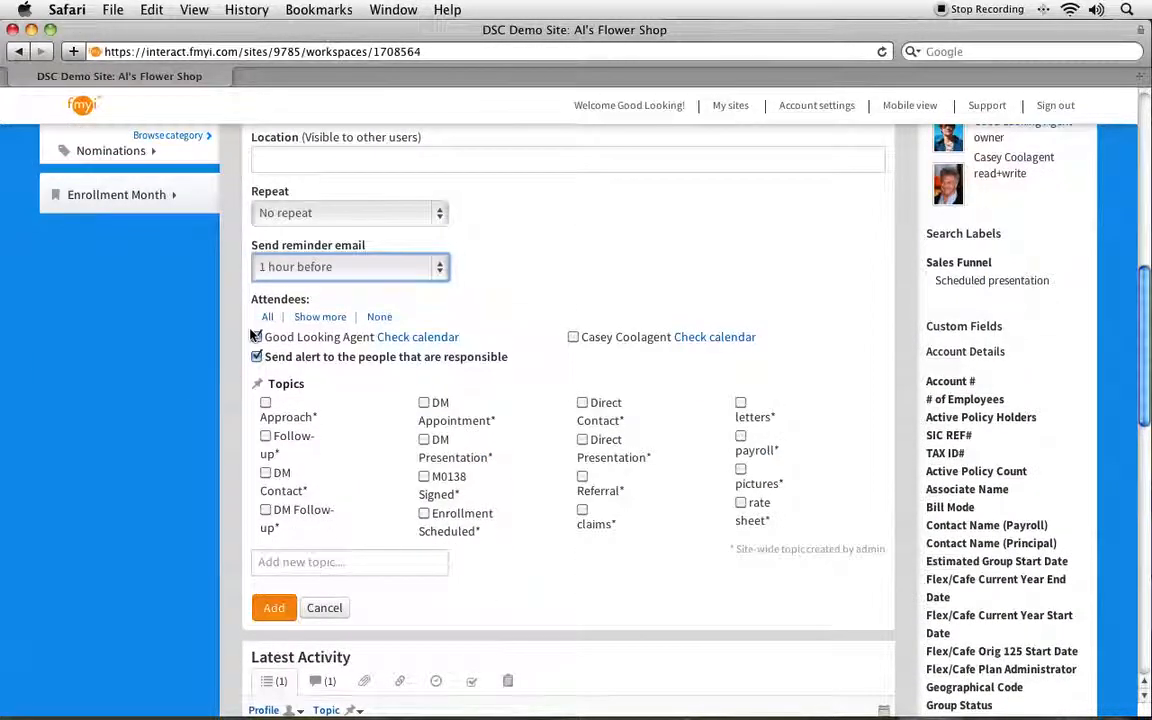
click(573, 338)
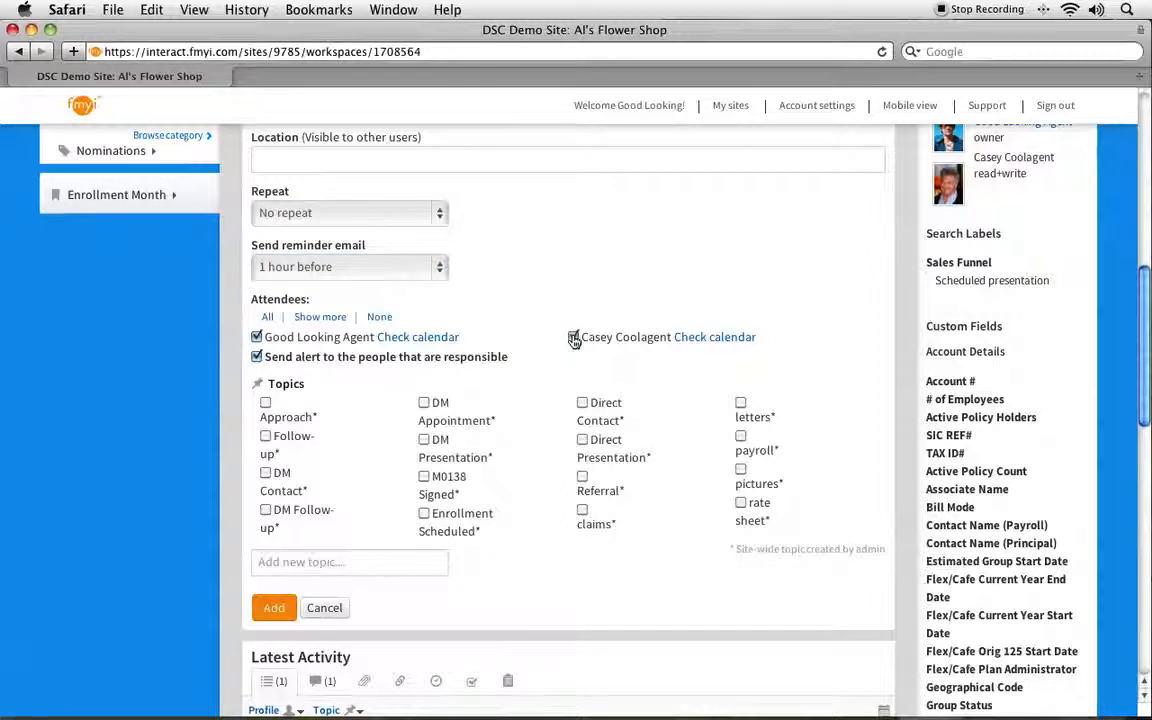
drag(268, 362, 514, 364)
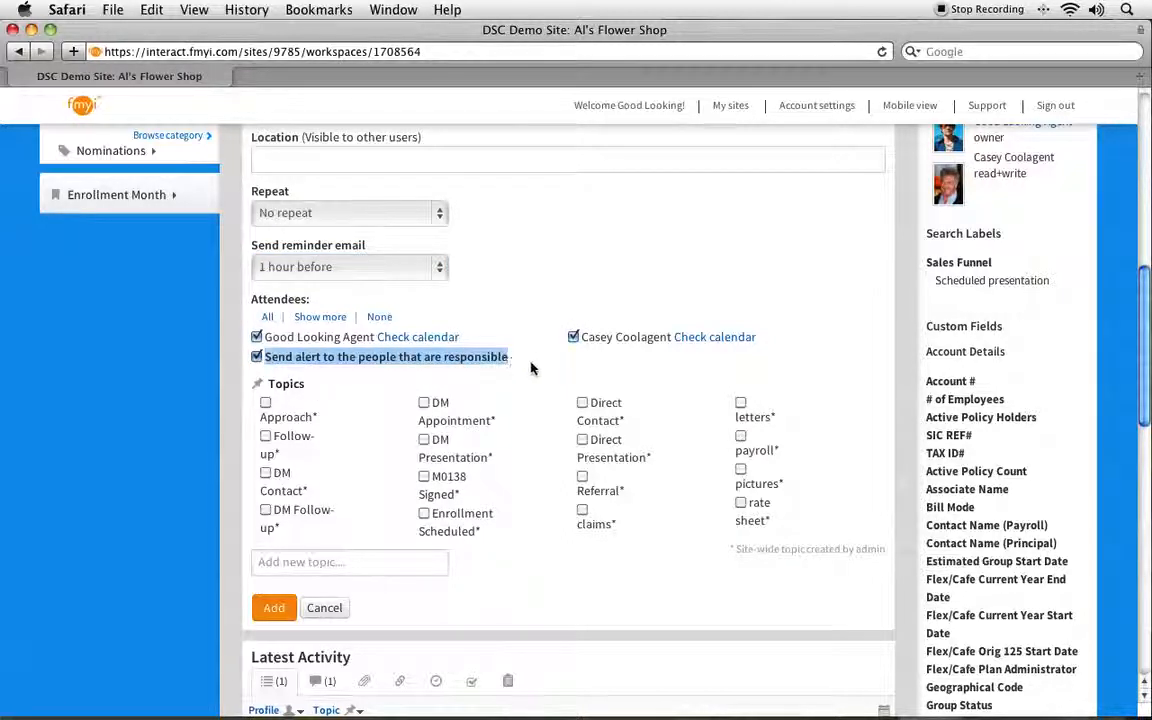
click(280, 361)
click(273, 607)
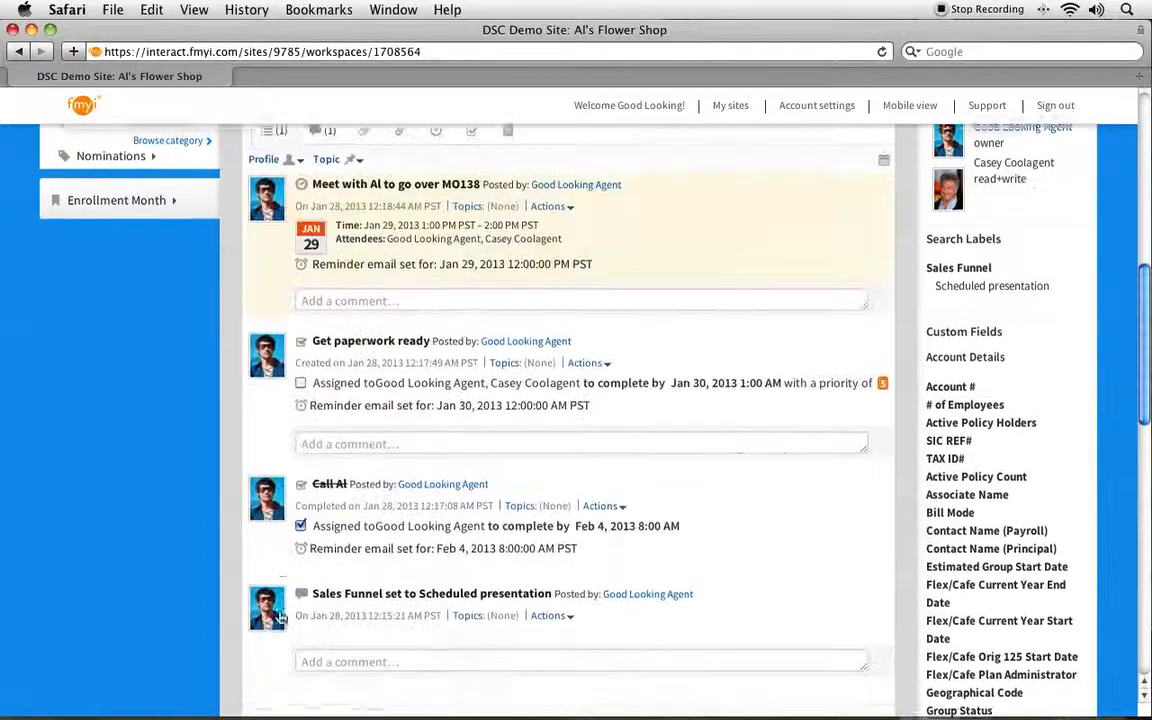
scroll(318, 536, up, 2)
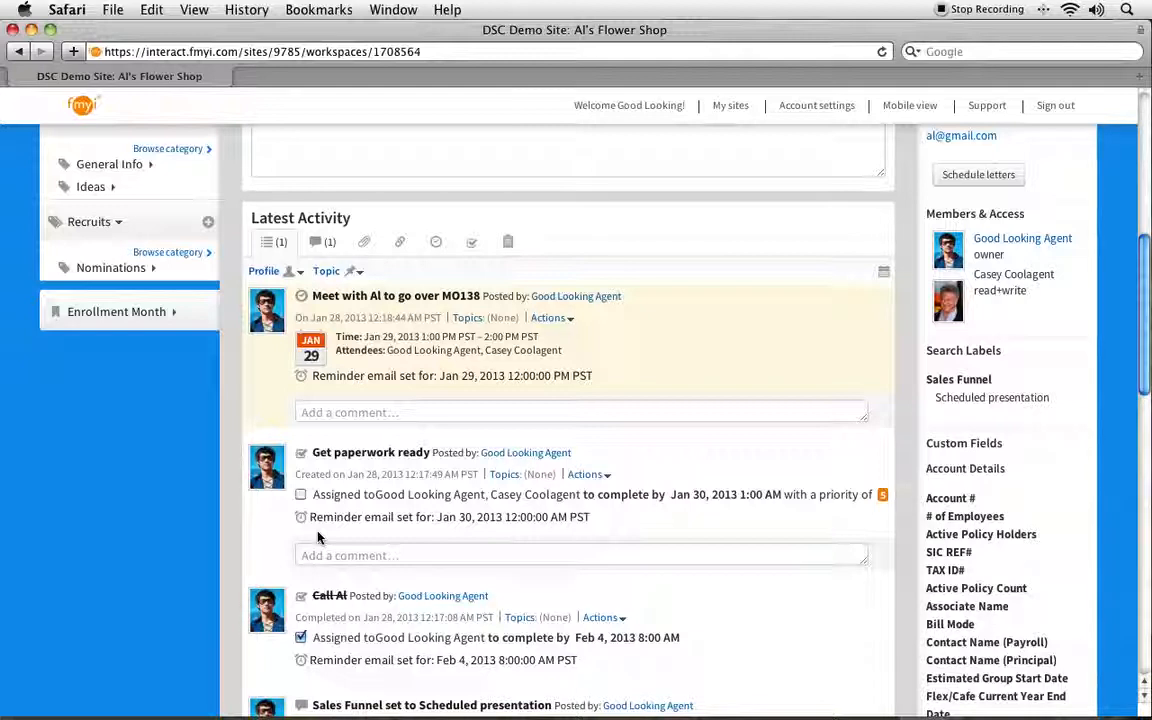
scroll(318, 538, down, 1)
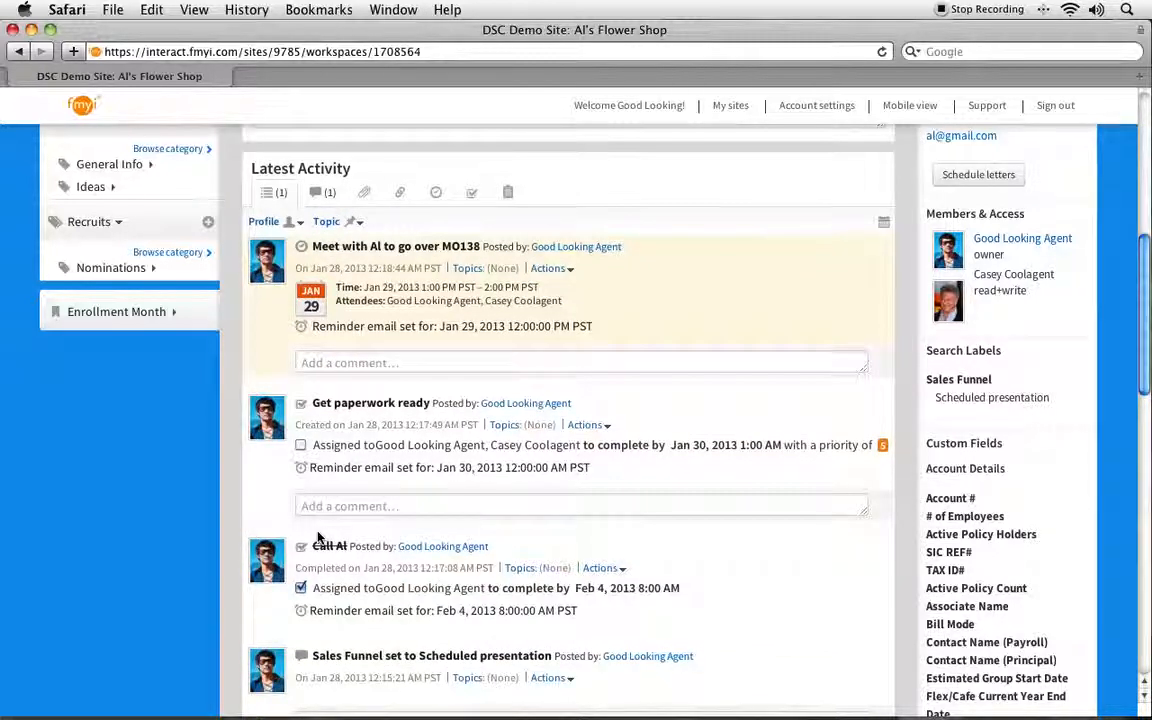
scroll(363, 528, up, 10)
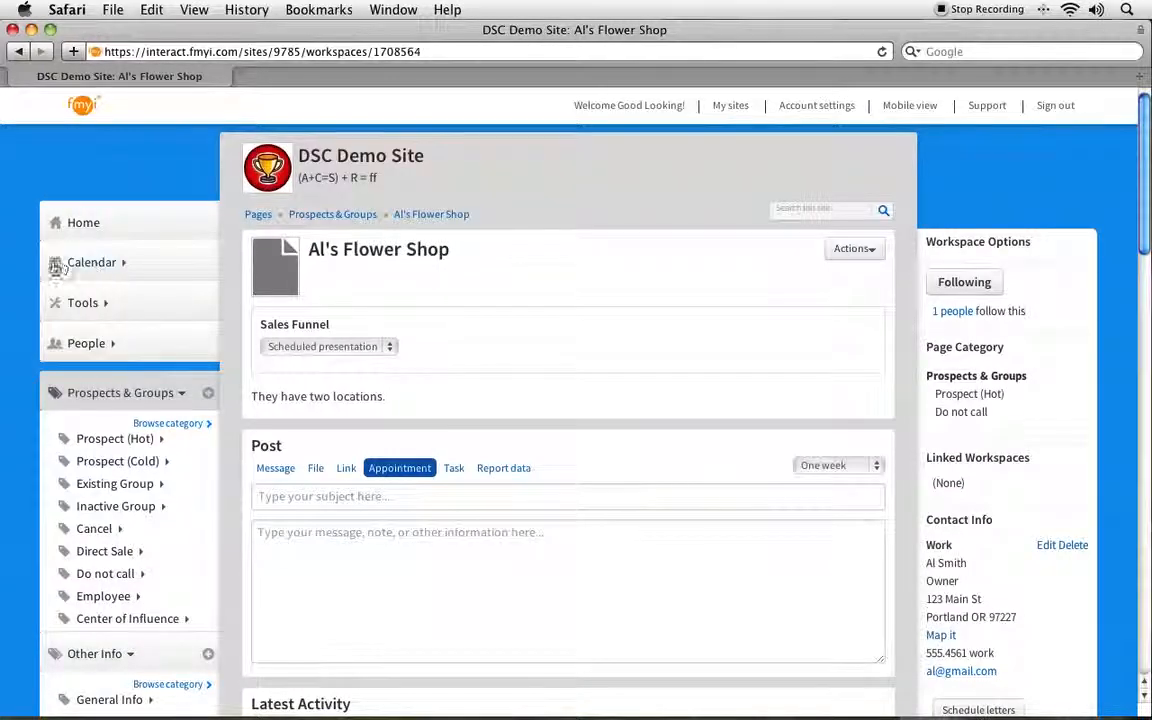
Step: Open My calendar and review January 2013, with the MO138 meeting on Jan 29 and the paperwork task on Jan 30
click(100, 264)
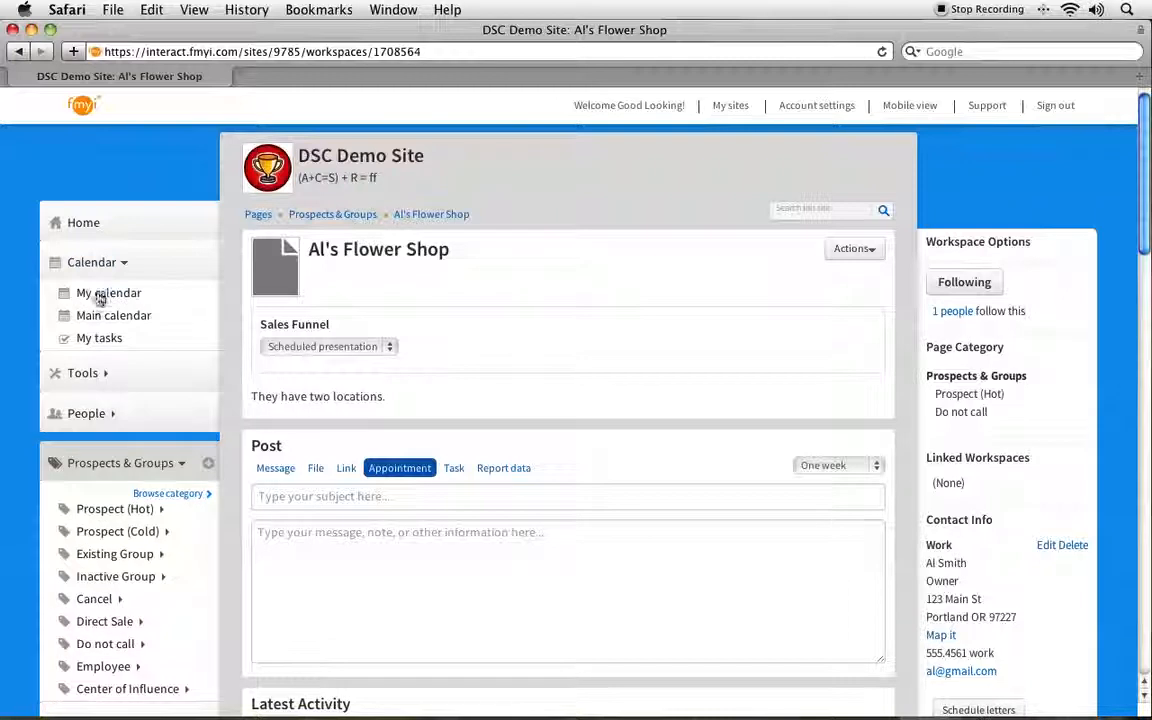
click(100, 293)
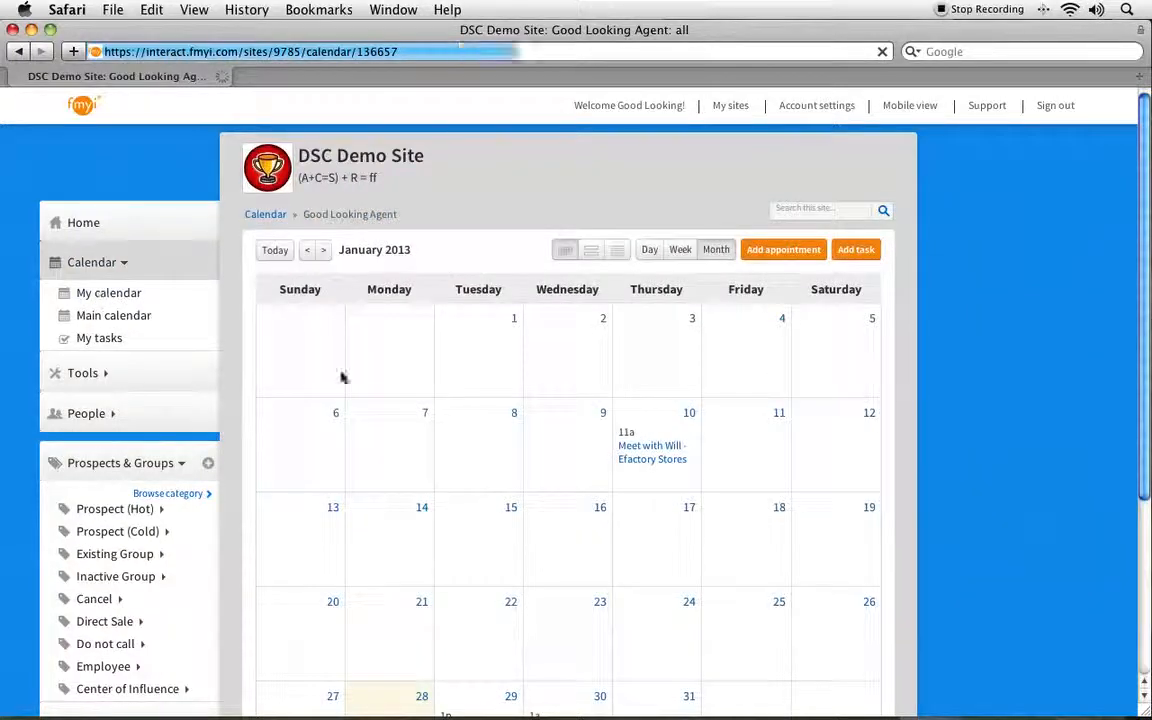
scroll(391, 391, down, 3)
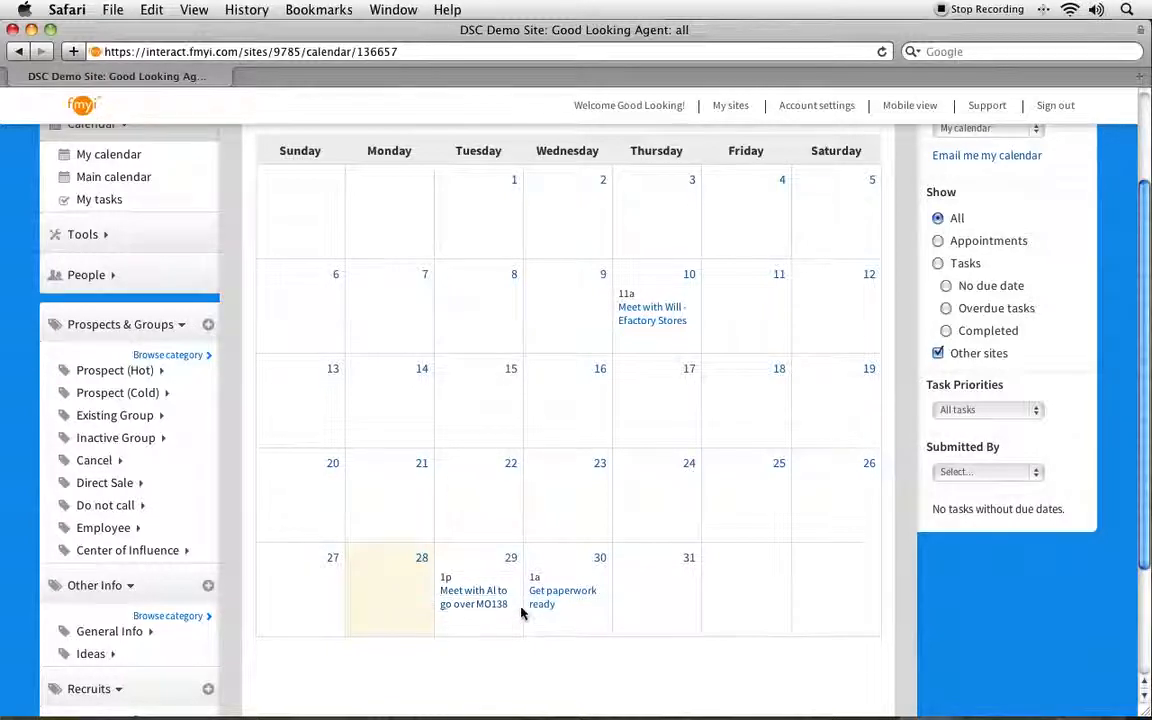
scroll(481, 419, up, 3)
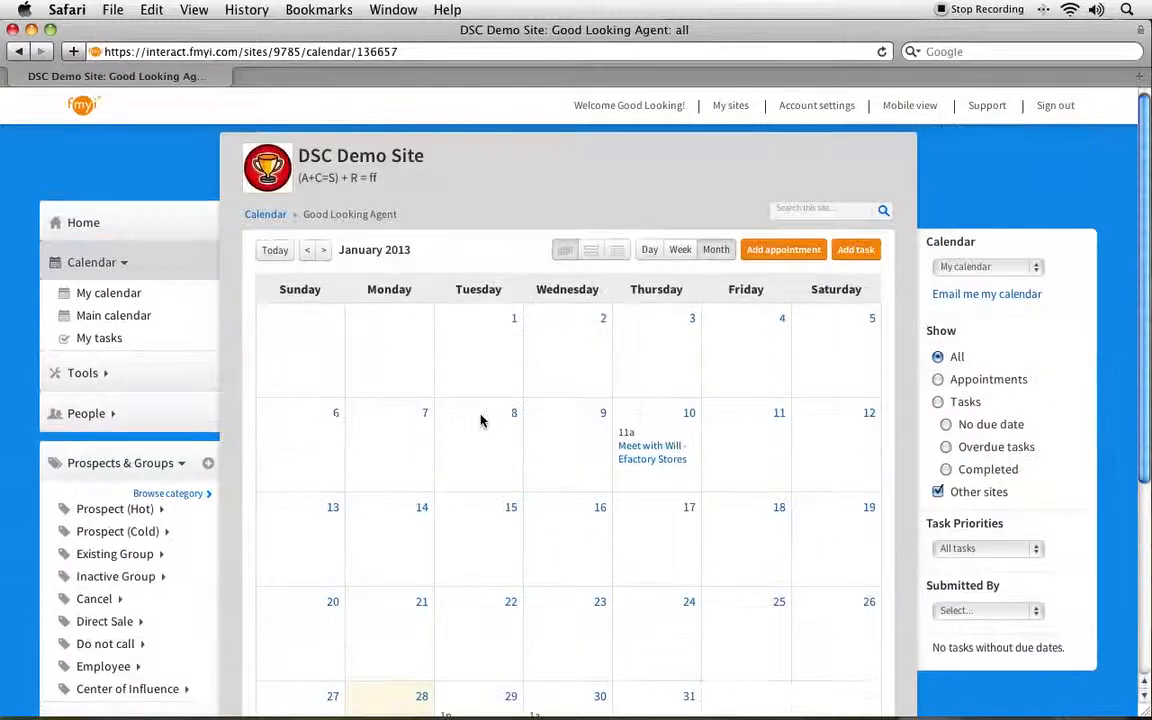
scroll(481, 419, down, 2)
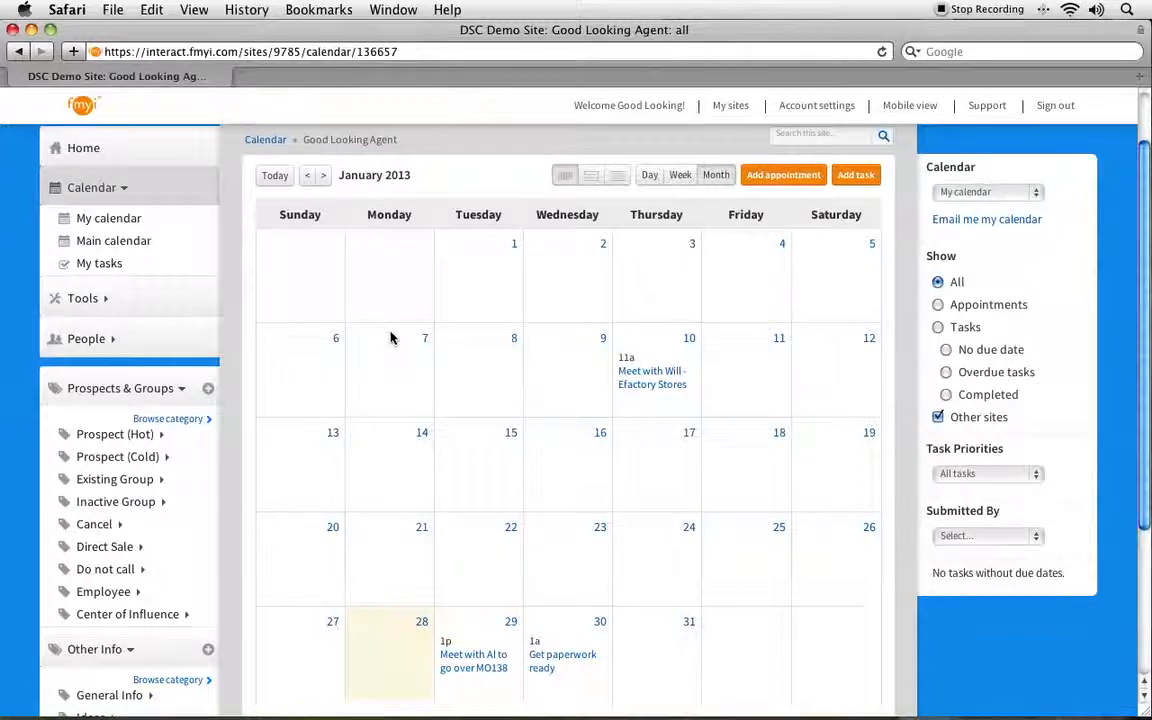
scroll(391, 336, up, 2)
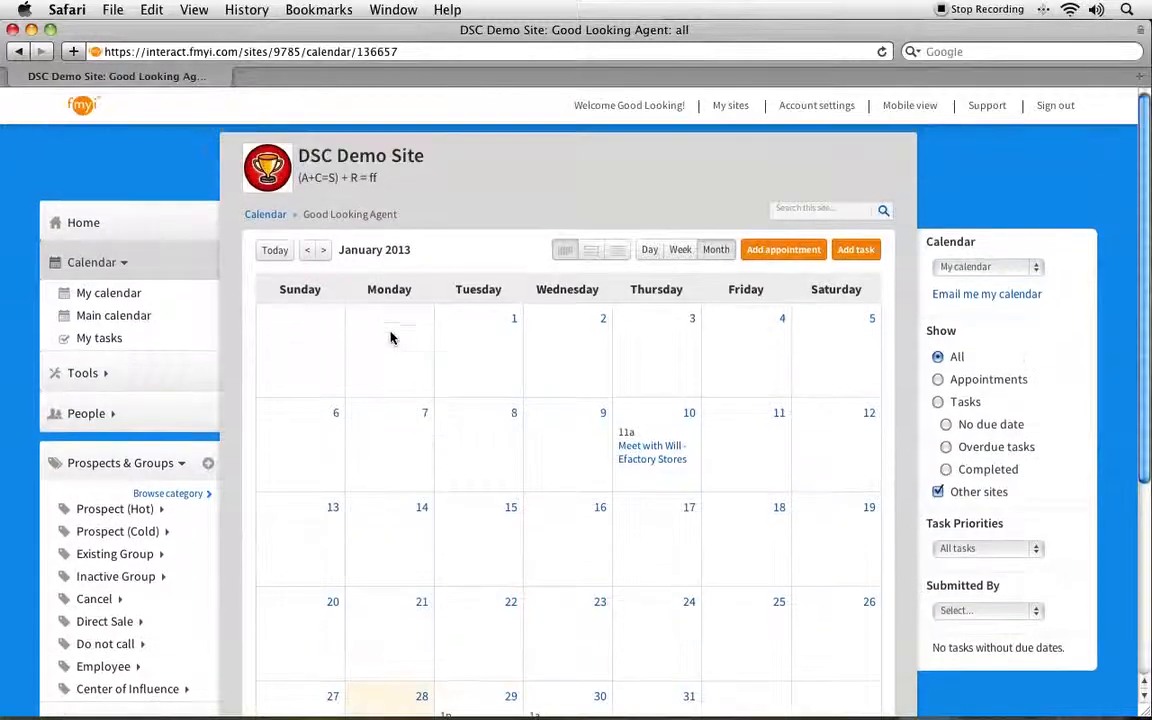
Step: Go back to the Home dashboard, where the MO138 meeting is listed under Tomorrow
click(88, 229)
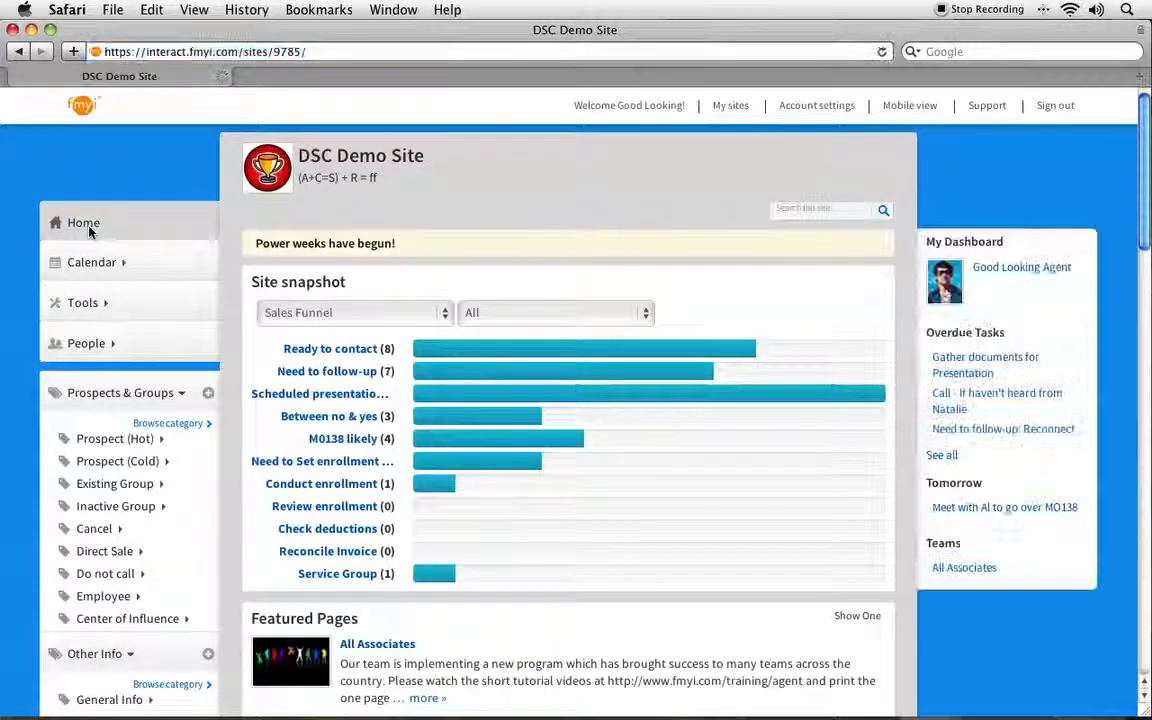